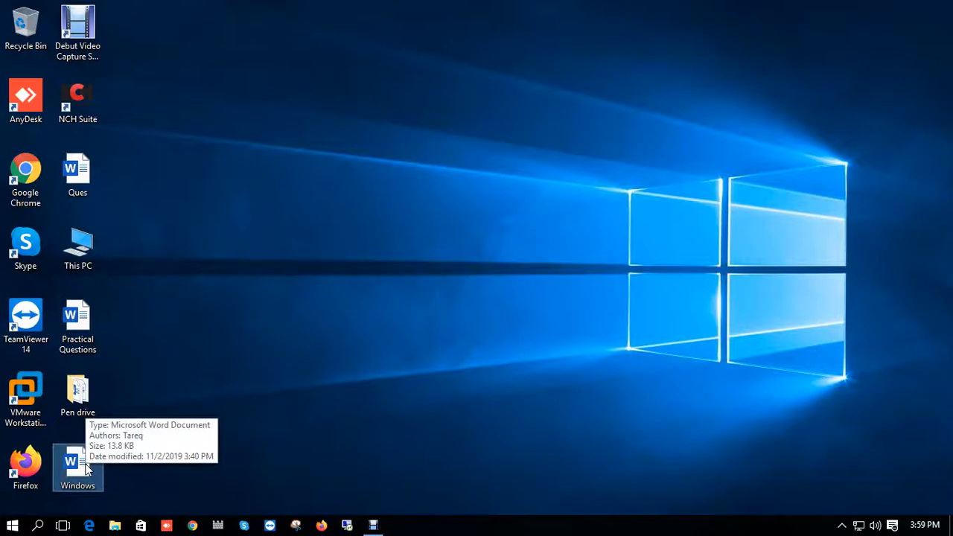
# - Launch VMware Workstation from the desktop
pyautogui.doubleClick(44, 409)
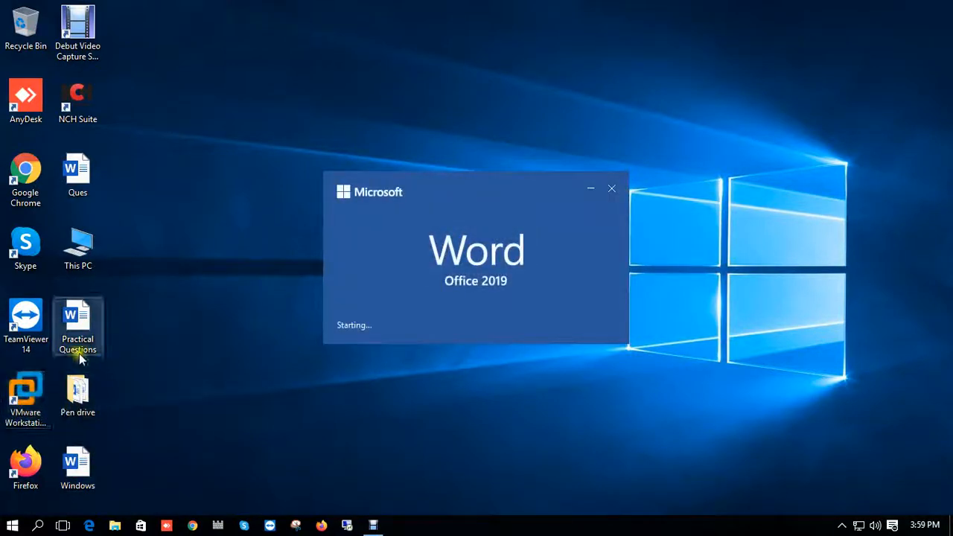
pyautogui.click(34, 406)
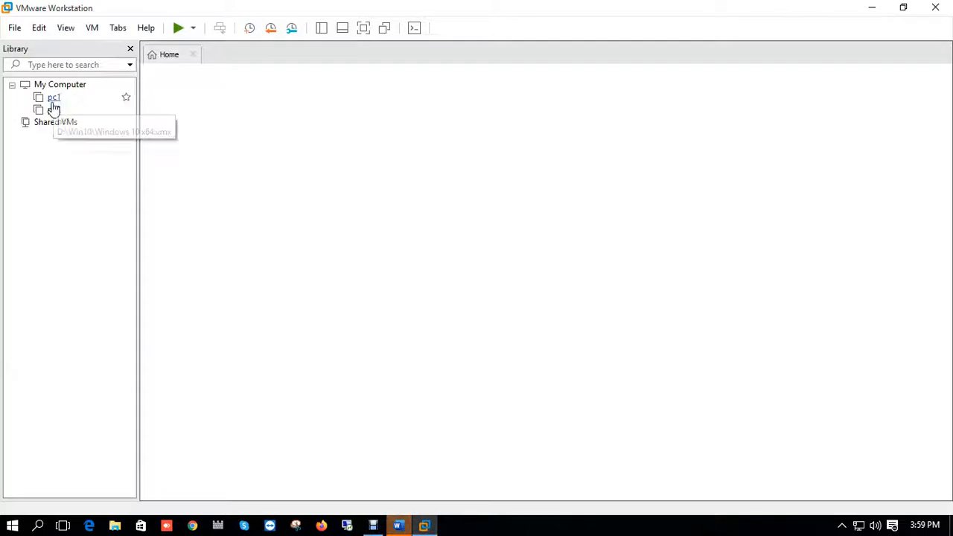
# - Review the existing virtual machines pc1 and pc2 and return to the Home tab
pyautogui.click(53, 99)
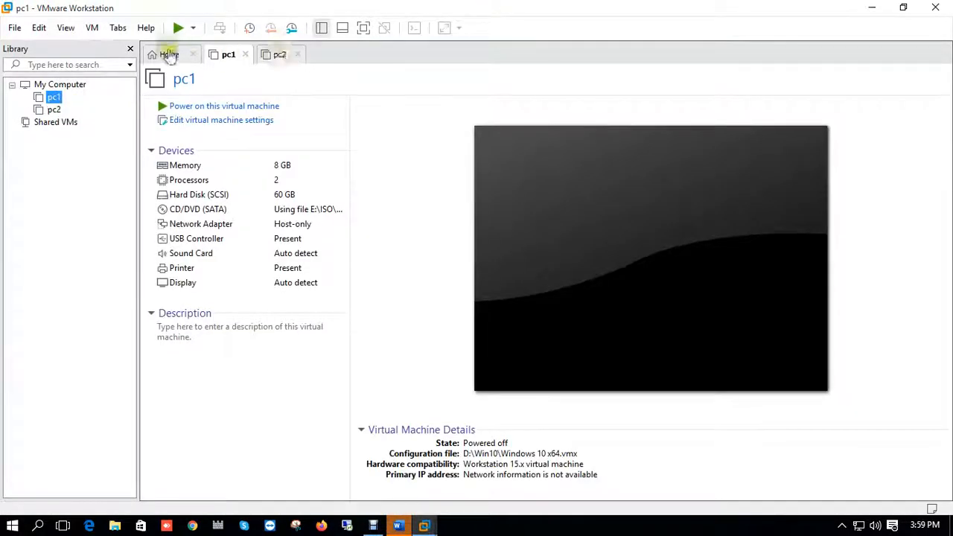
pyautogui.click(169, 57)
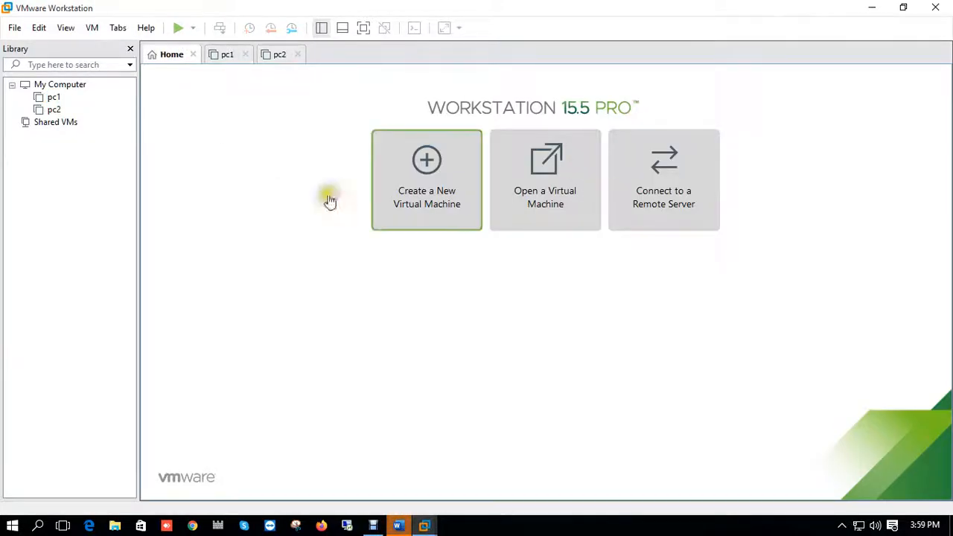
pyautogui.click(53, 99)
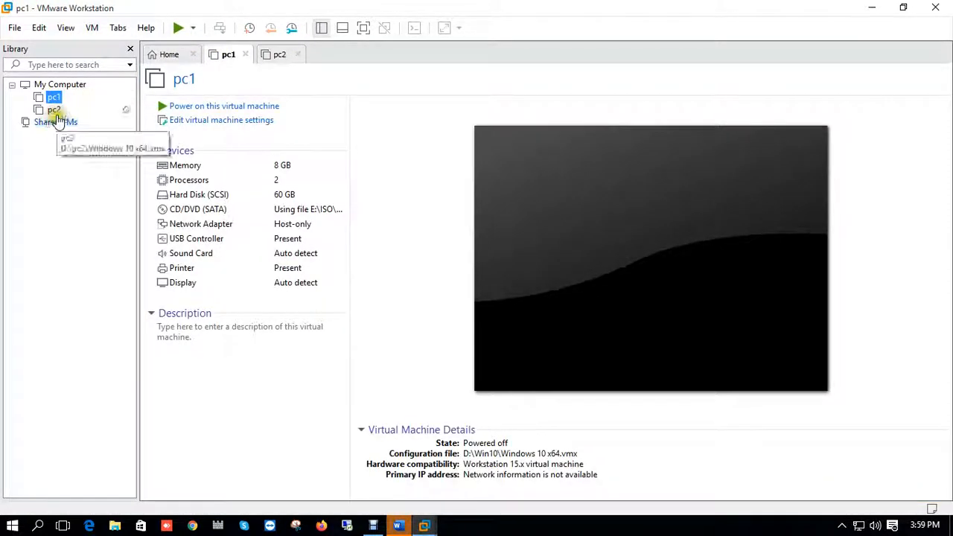
pyautogui.click(57, 110)
pyautogui.click(169, 57)
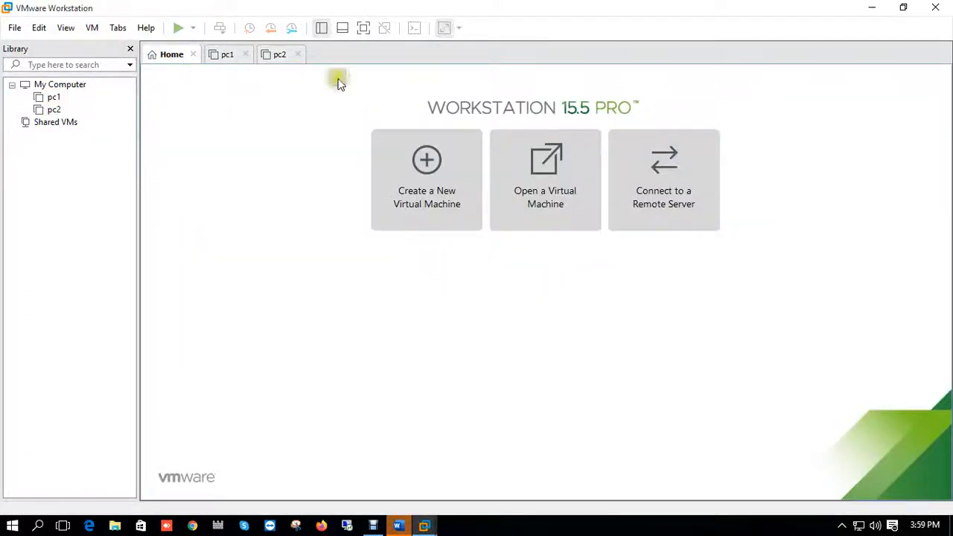
# - Start a new virtual machine with Typical configuration, installing the OS later, with Microsoft Windows 10 x64 as guest
pyautogui.click(428, 161)
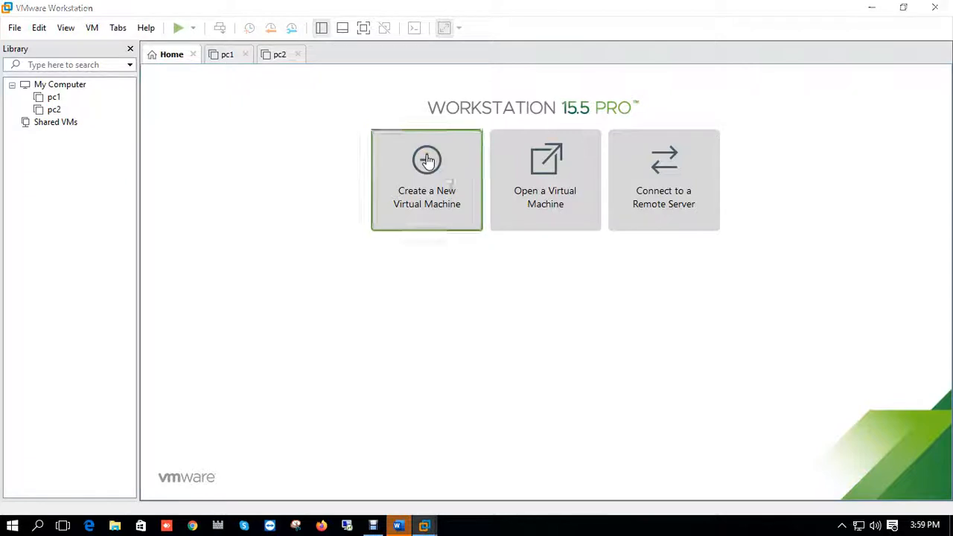
pyautogui.click(614, 118)
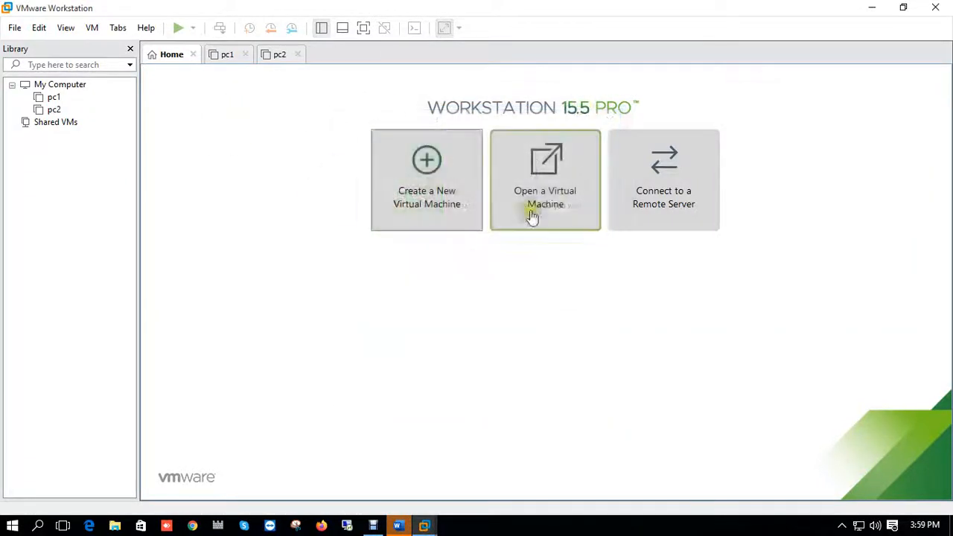
pyautogui.click(432, 162)
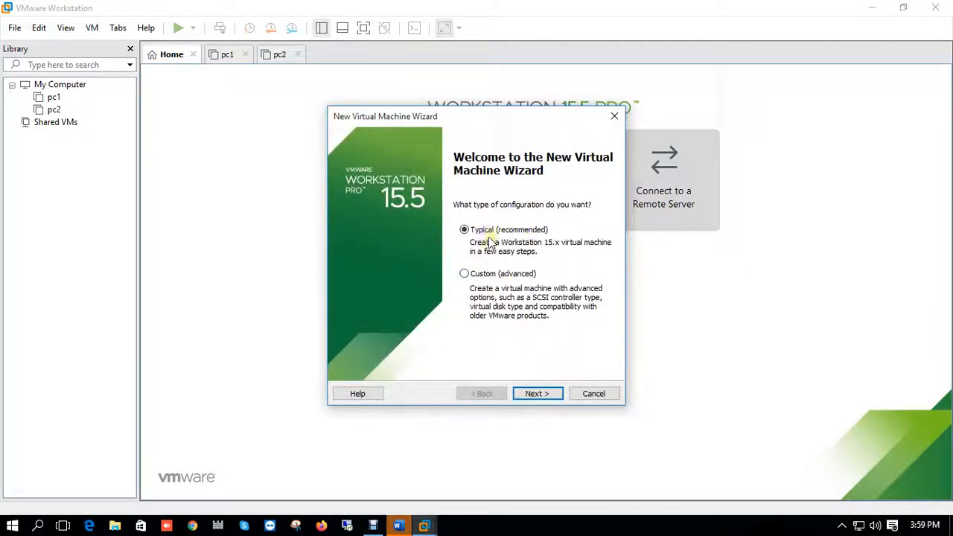
pyautogui.click(537, 395)
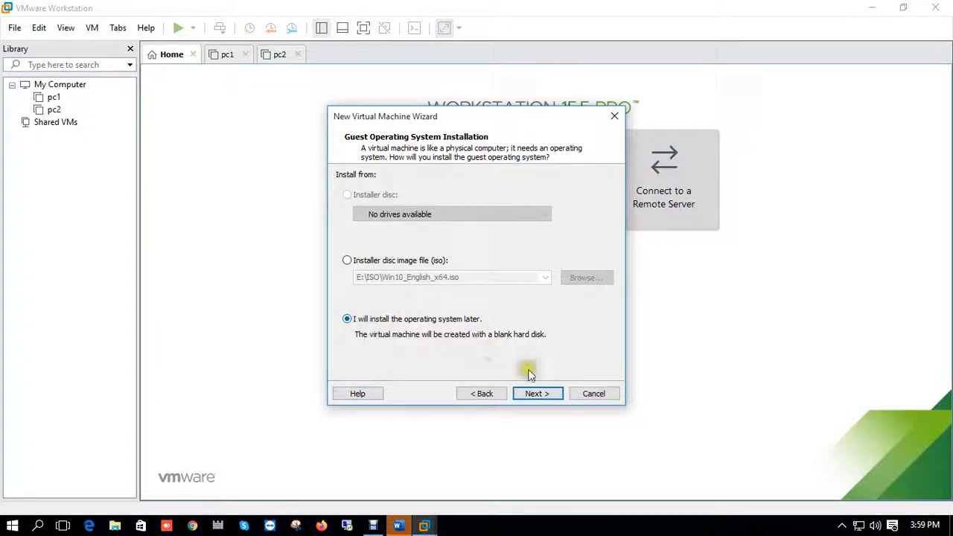
pyautogui.click(532, 393)
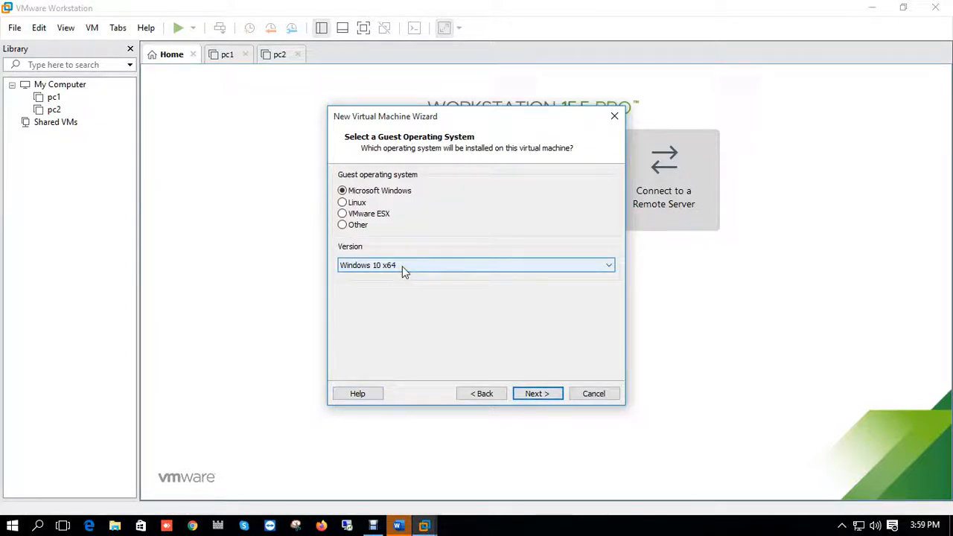
pyautogui.click(533, 396)
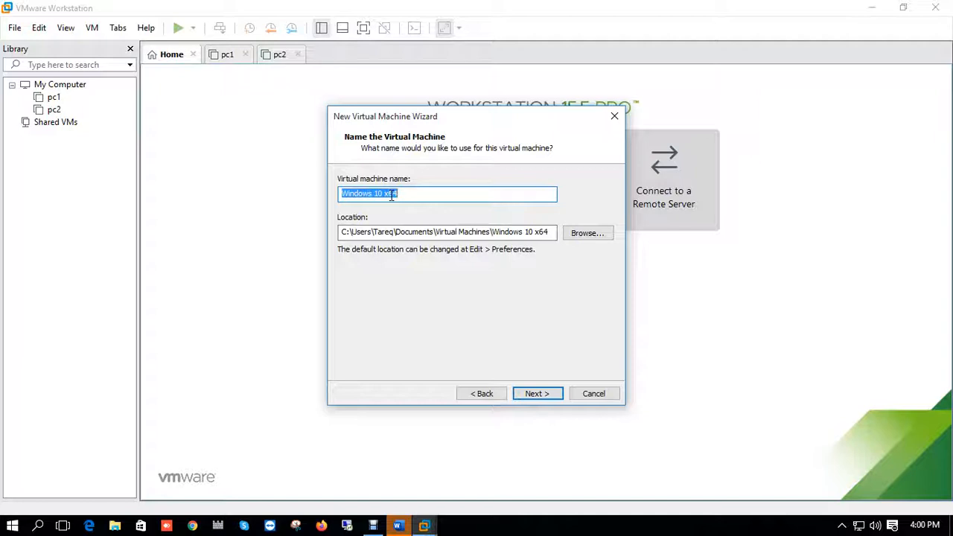
# - Set the virtual machine location to a new folder named pc3 on drive IDB (D:)
pyautogui.click(588, 234)
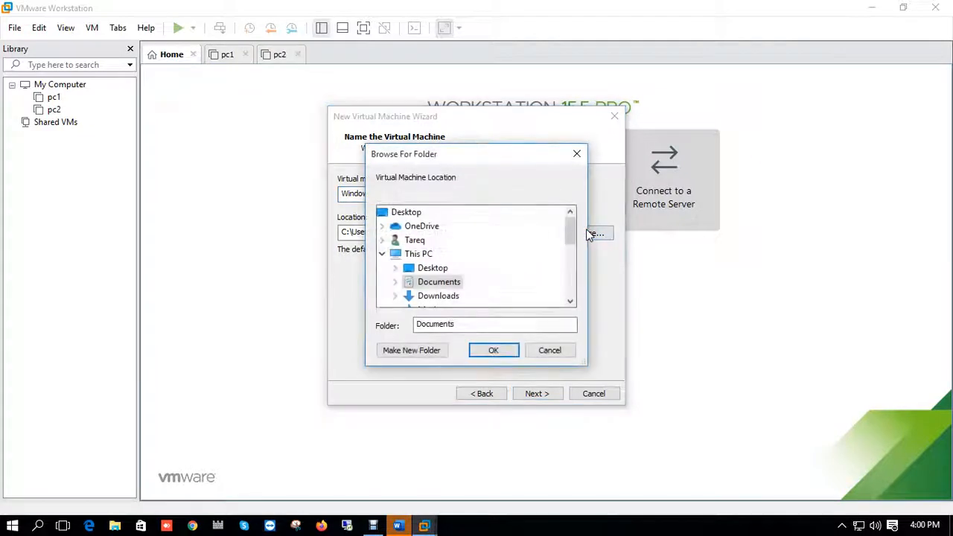
pyautogui.click(419, 254)
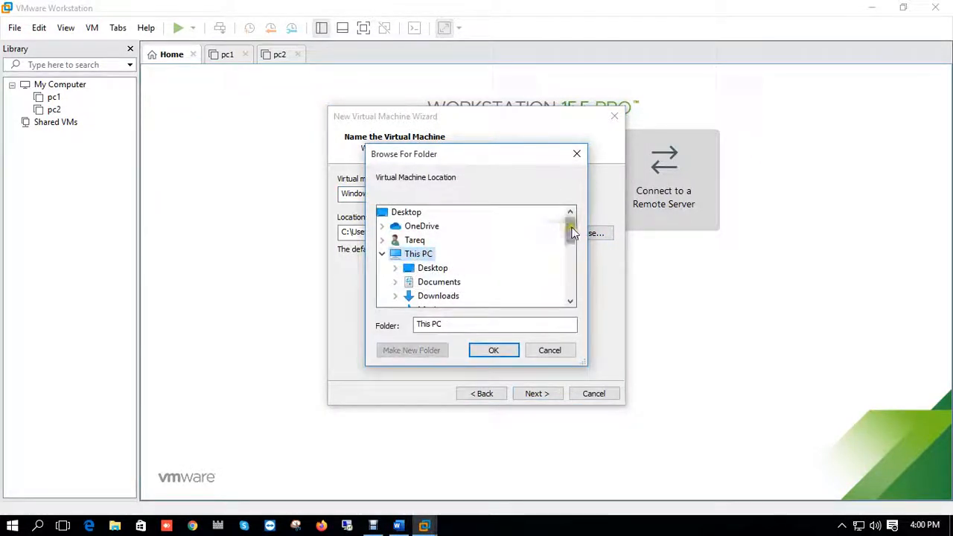
pyautogui.moveTo(569, 215); pyautogui.dragTo(569, 246)
pyautogui.doubleClick(430, 295)
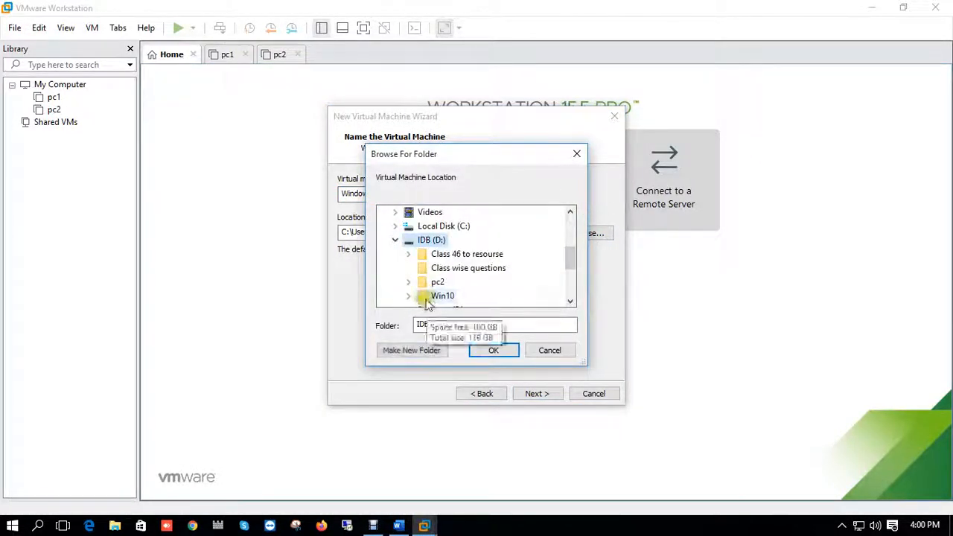
pyautogui.click(421, 350)
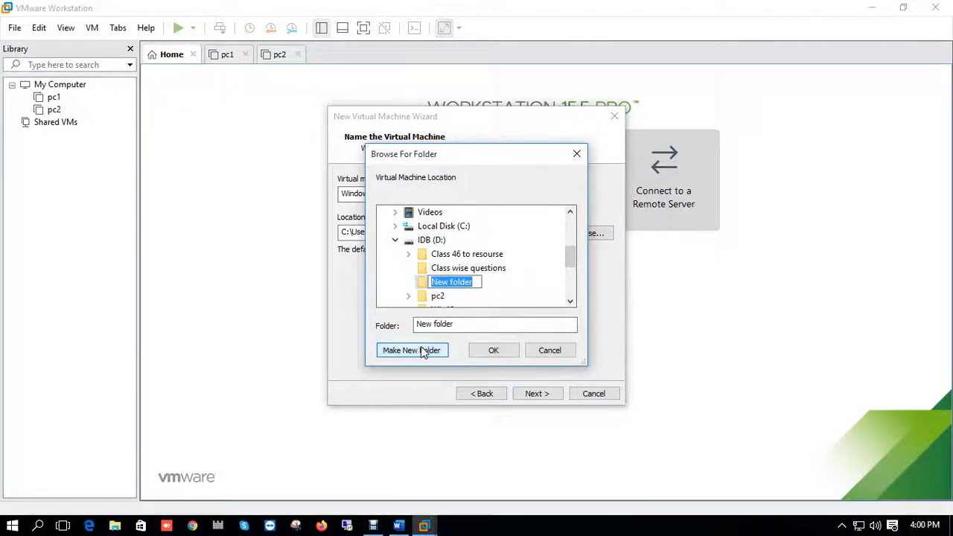
pyautogui.write('pc3')
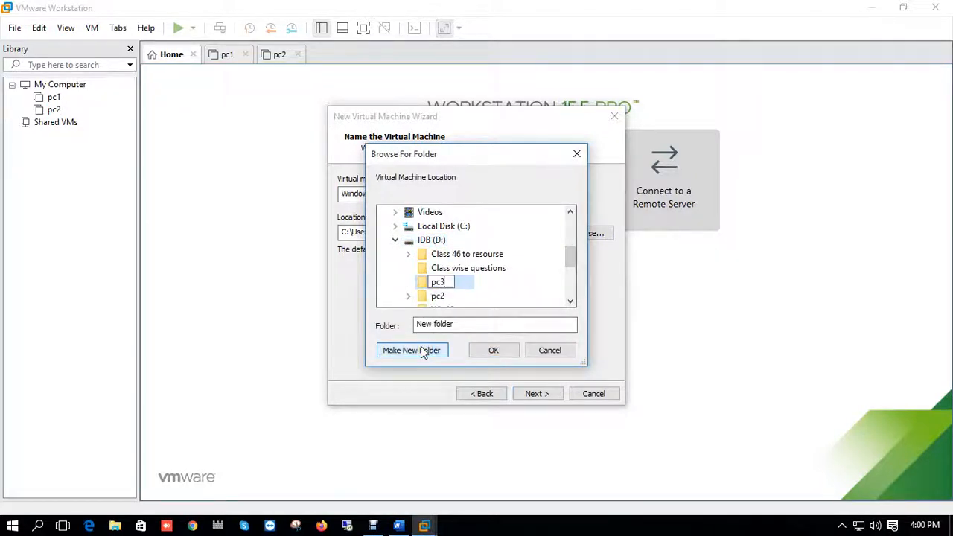
pyautogui.press('Return')
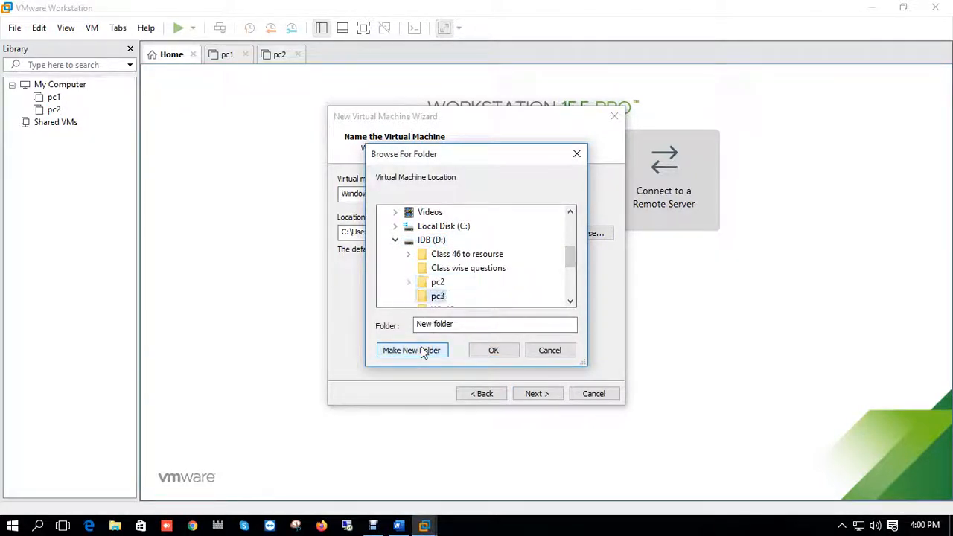
pyautogui.click(480, 351)
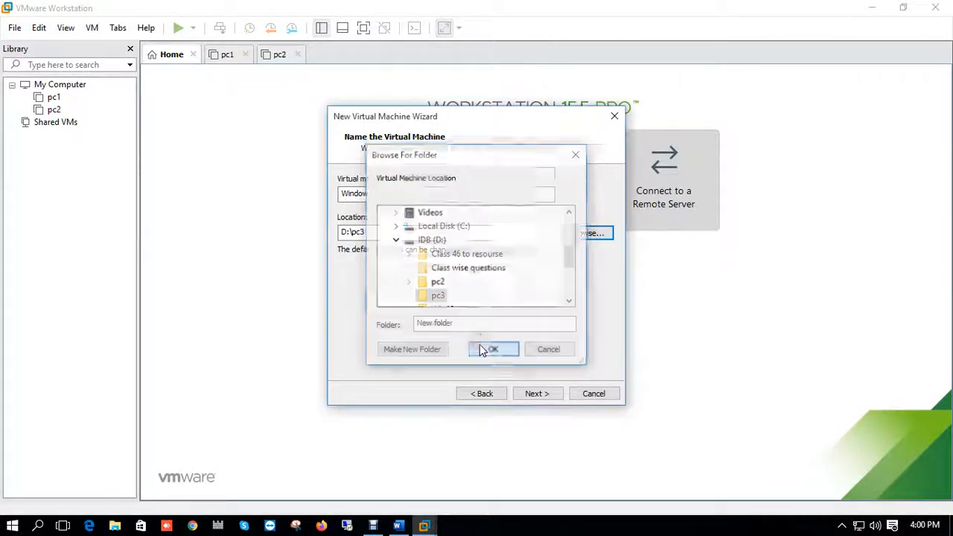
# - Keep the 60 GB split virtual disk and finish creating the virtual machine
pyautogui.click(522, 392)
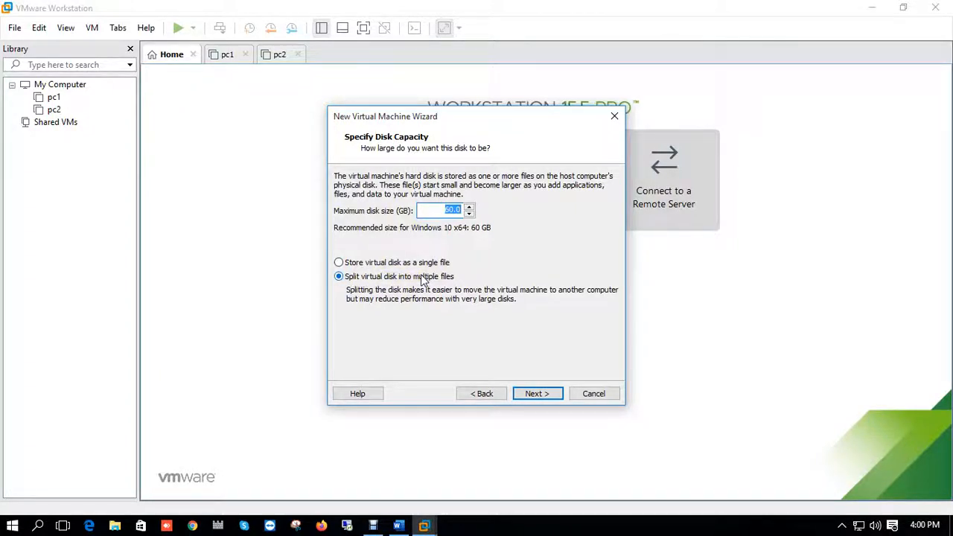
pyautogui.click(529, 393)
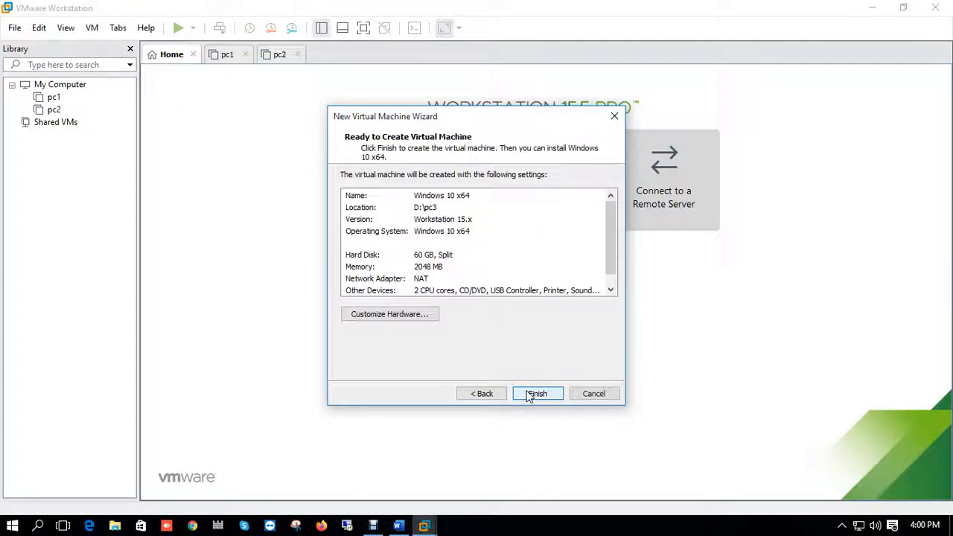
pyautogui.click(540, 393)
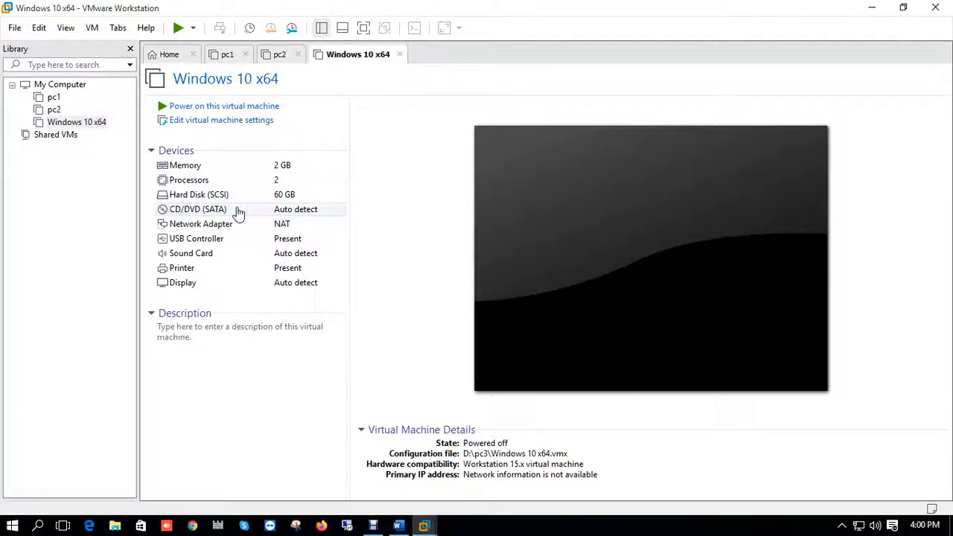
# - Set the CD/DVD drive to use the ISO image Win10_English_x64 from Software (E:)\ISO
pyautogui.doubleClick(238, 212)
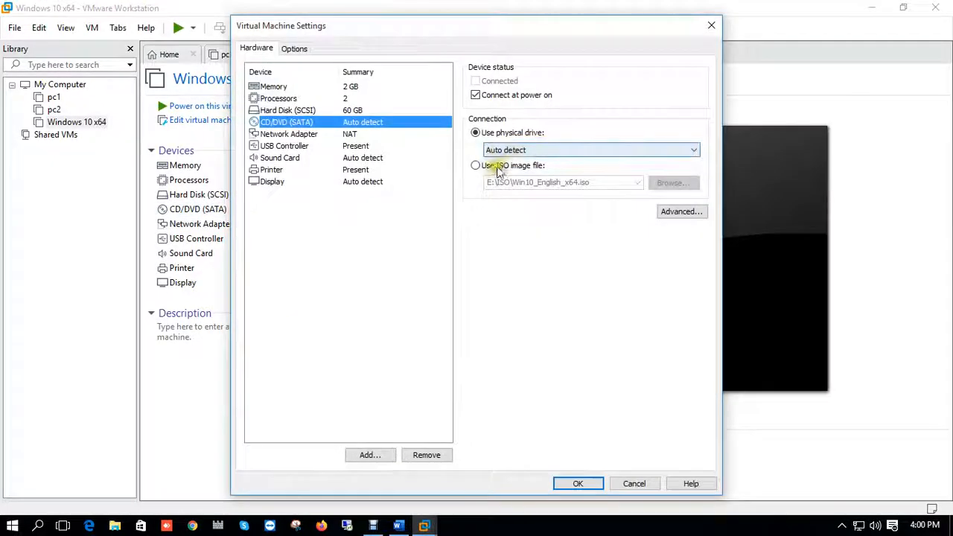
pyautogui.click(495, 167)
pyautogui.click(666, 183)
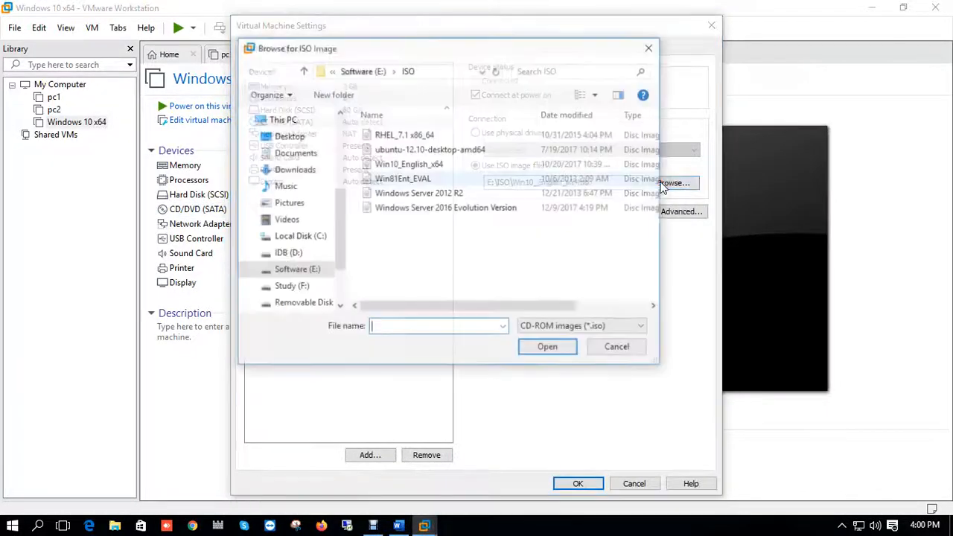
pyautogui.click(398, 163)
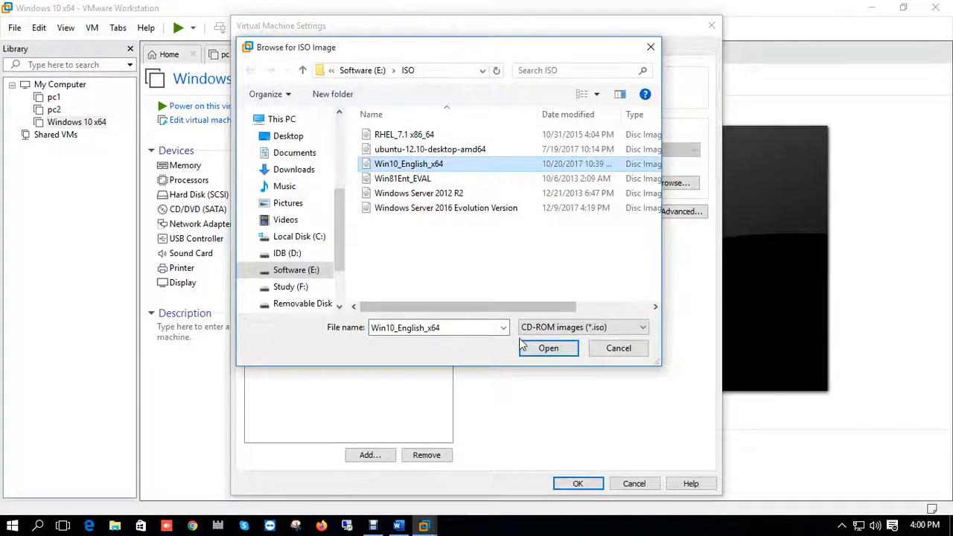
pyautogui.click(543, 347)
pyautogui.click(588, 483)
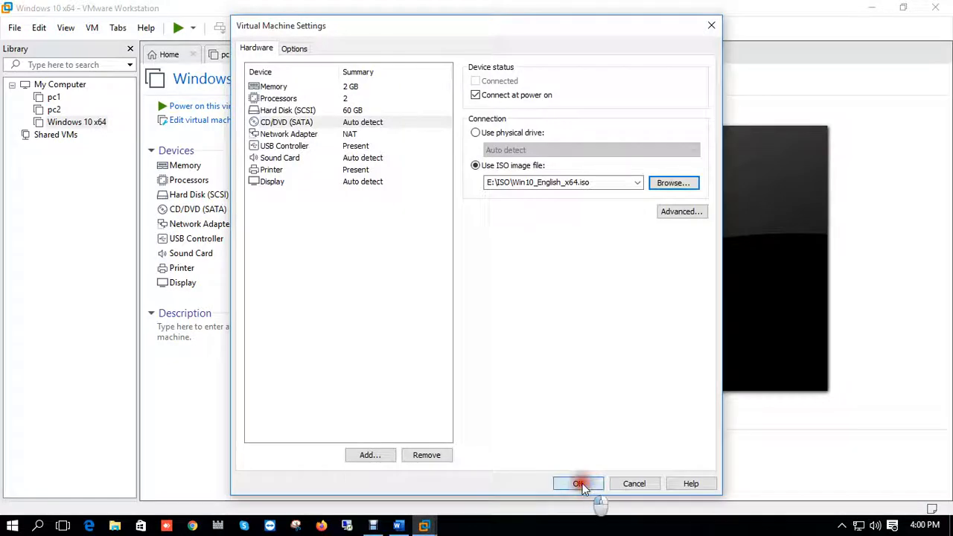
# - Change the network adapter connection to Host-only
pyautogui.doubleClick(264, 223)
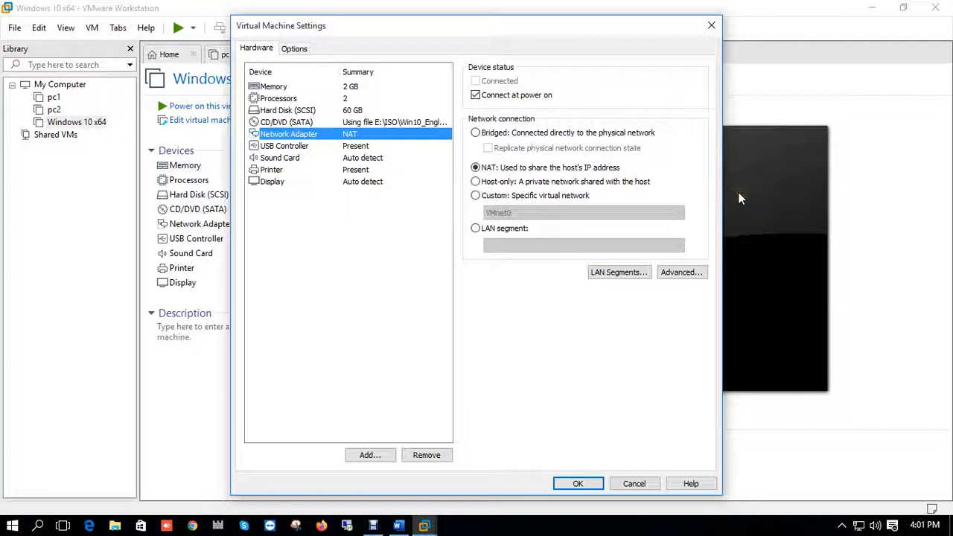
pyautogui.click(489, 184)
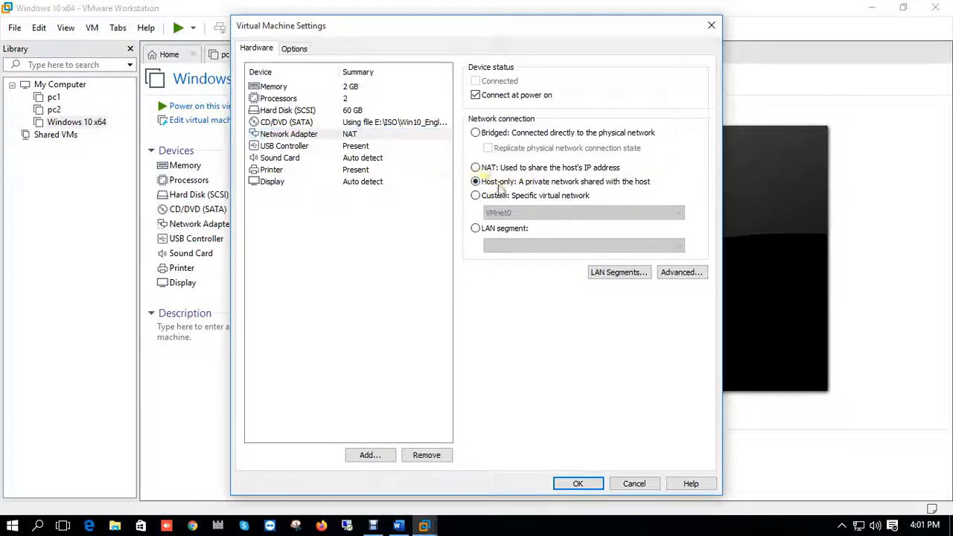
pyautogui.click(320, 134)
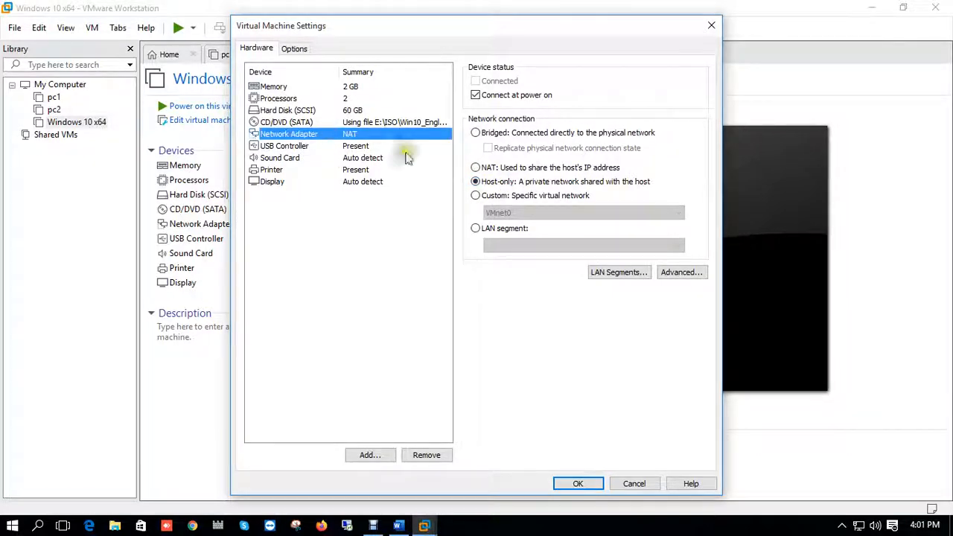
pyautogui.click(574, 484)
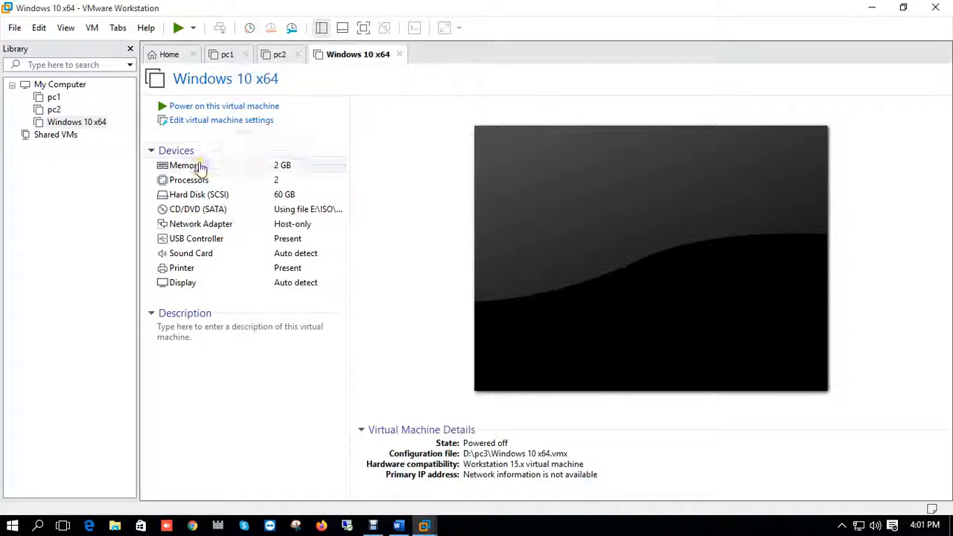
# - Increase the virtual machine's memory to 8192 MB
pyautogui.click(200, 167)
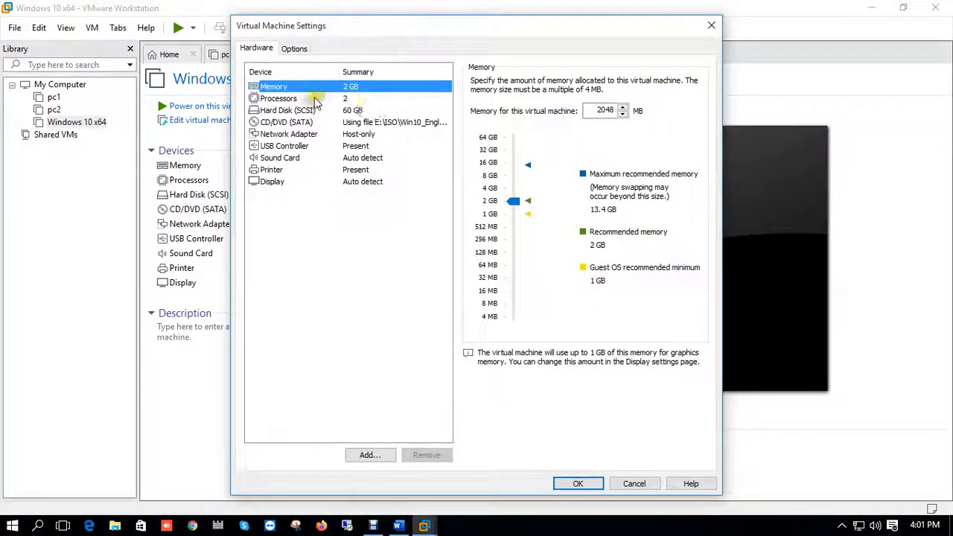
pyautogui.moveTo(512, 201); pyautogui.dragTo(516, 175)
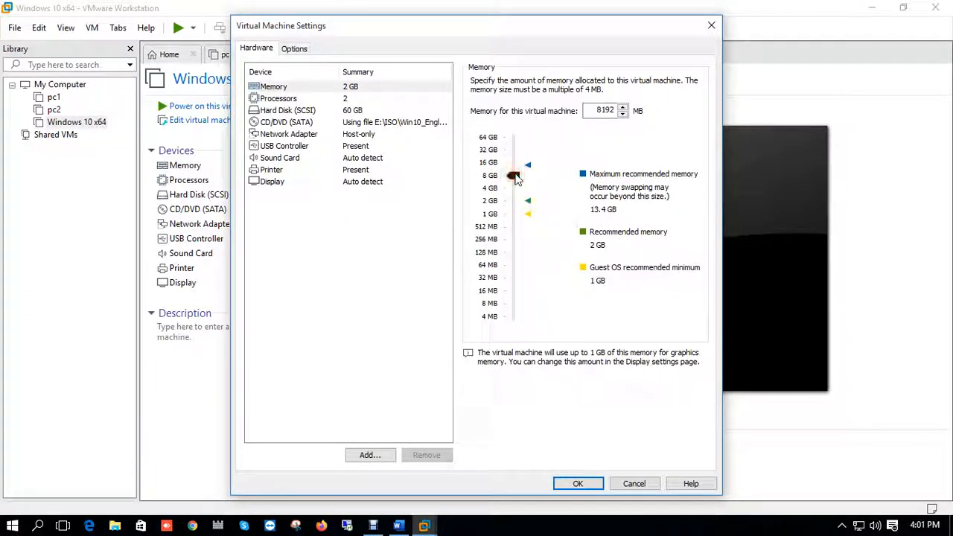
pyautogui.click(578, 483)
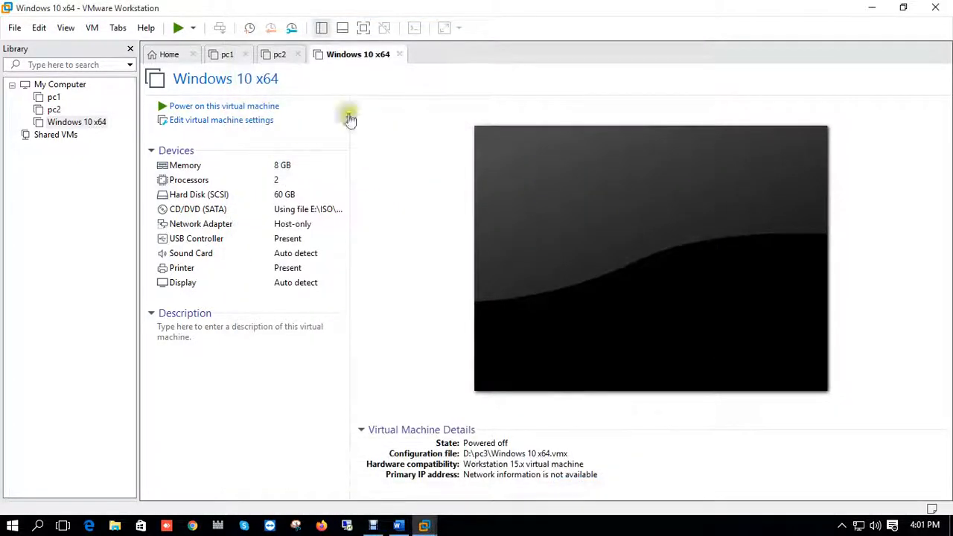
# - Review the new virtual machine's hardware settings for memory, processors, disk, CD/DVD and network adapter, then close the dialog
pyautogui.doubleClick(269, 182)
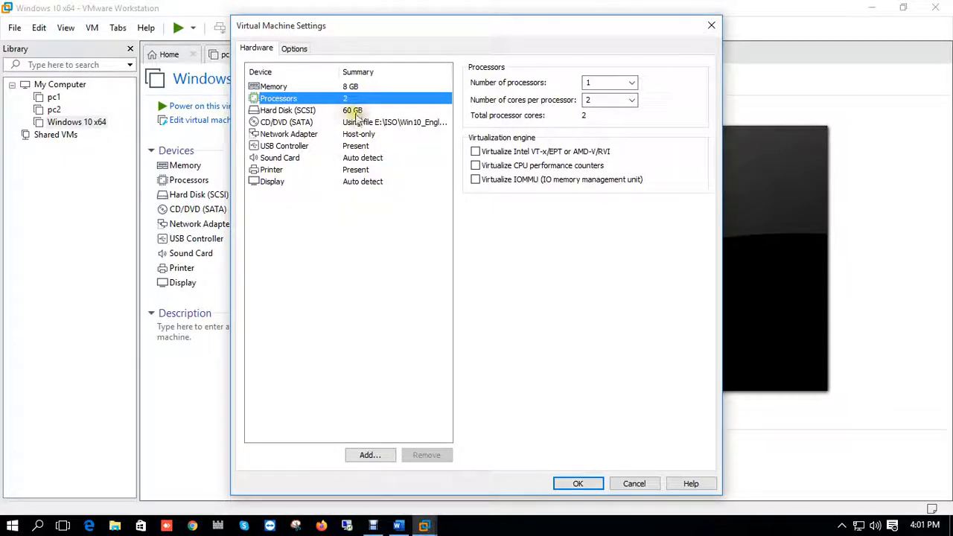
pyautogui.click(344, 86)
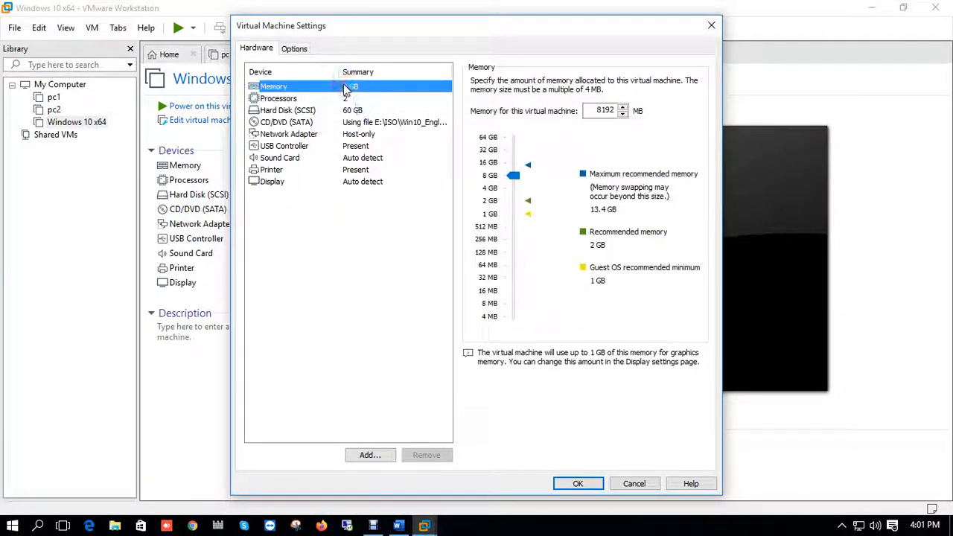
pyautogui.click(339, 98)
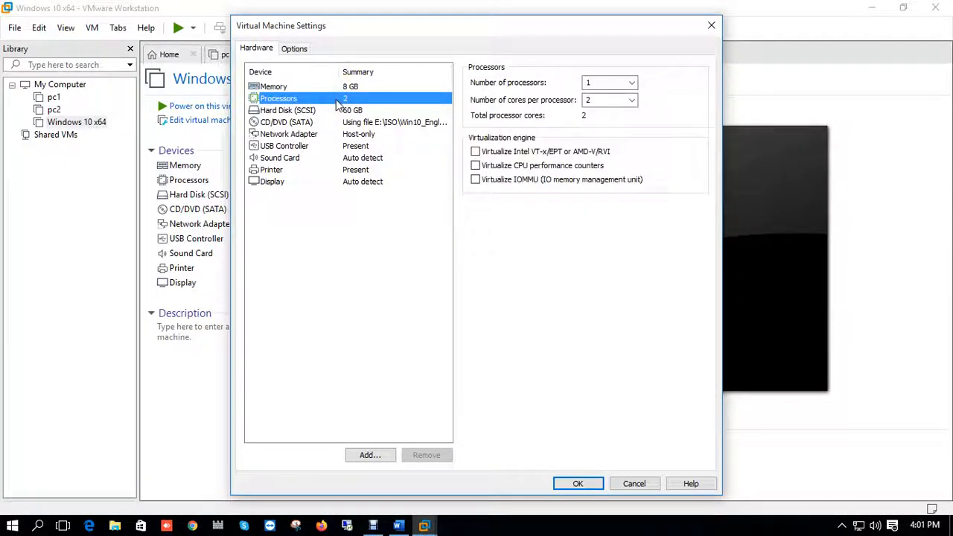
pyautogui.click(339, 110)
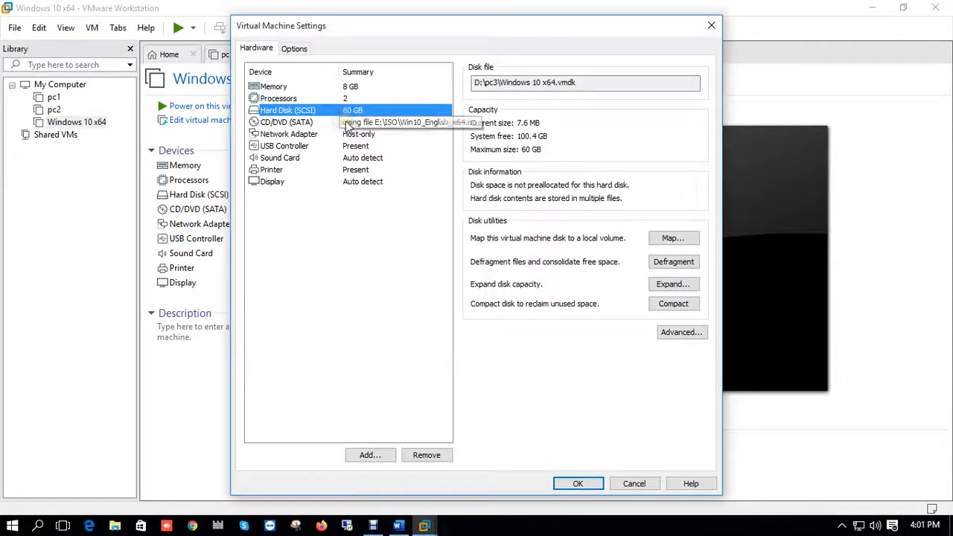
pyautogui.click(346, 123)
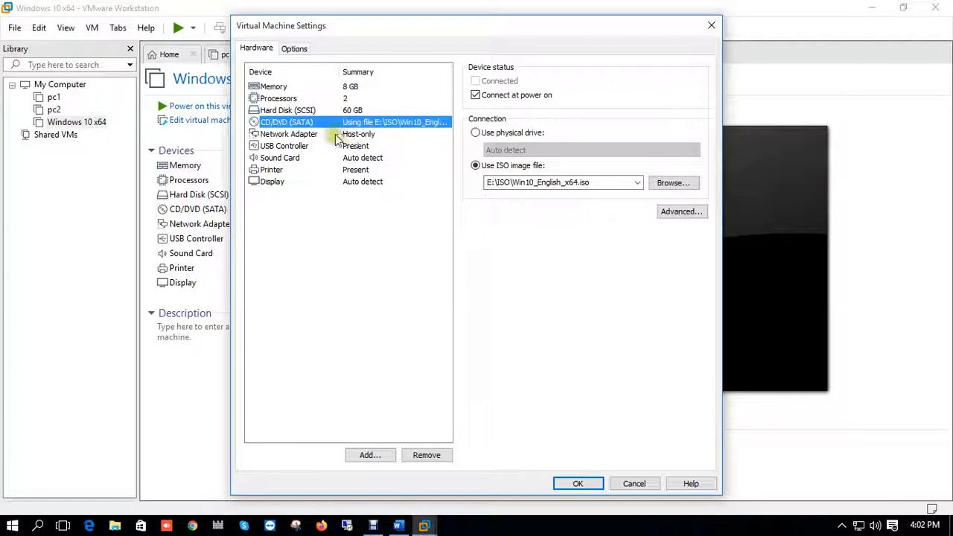
pyautogui.click(332, 137)
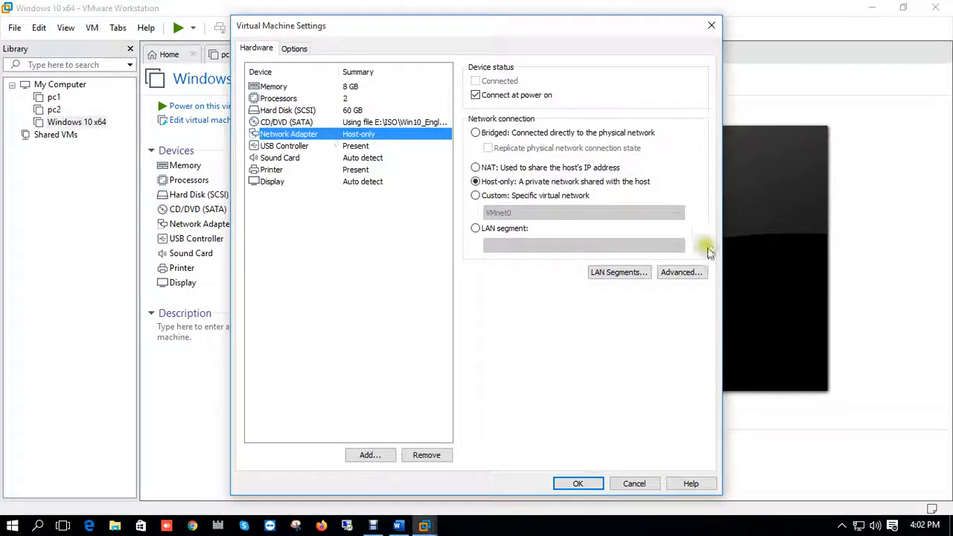
pyautogui.click(577, 484)
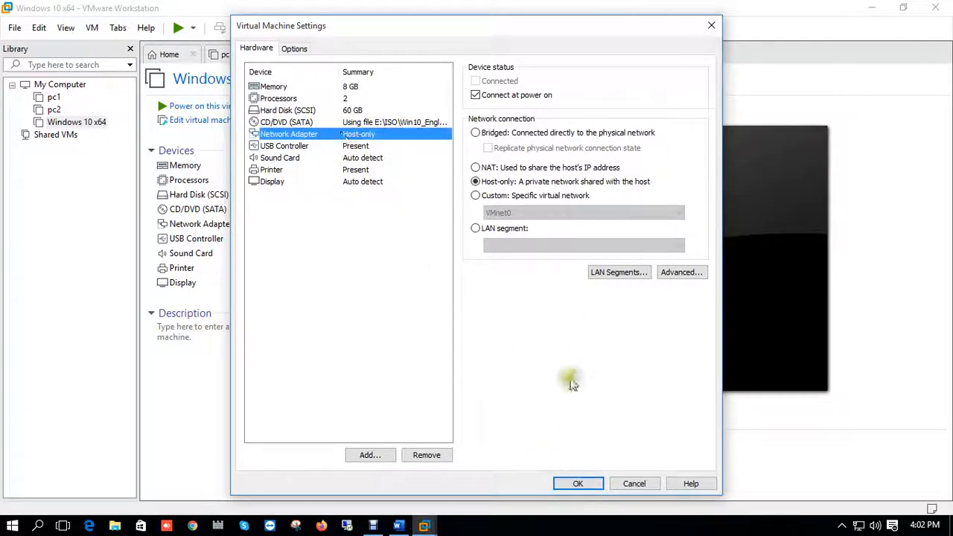
pyautogui.click(579, 482)
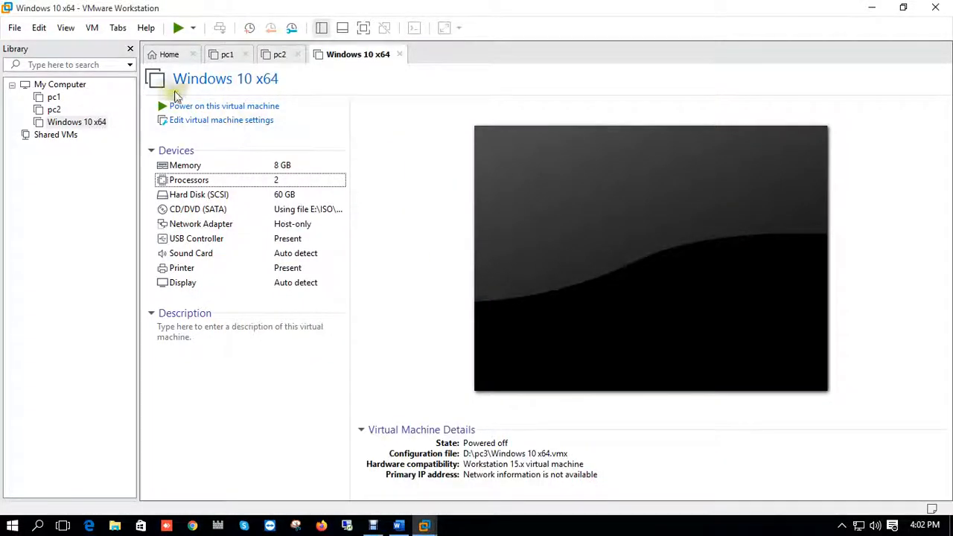
# - Power on the virtual machine in full screen view and boot it from the Windows installation disc
pyautogui.click(199, 108)
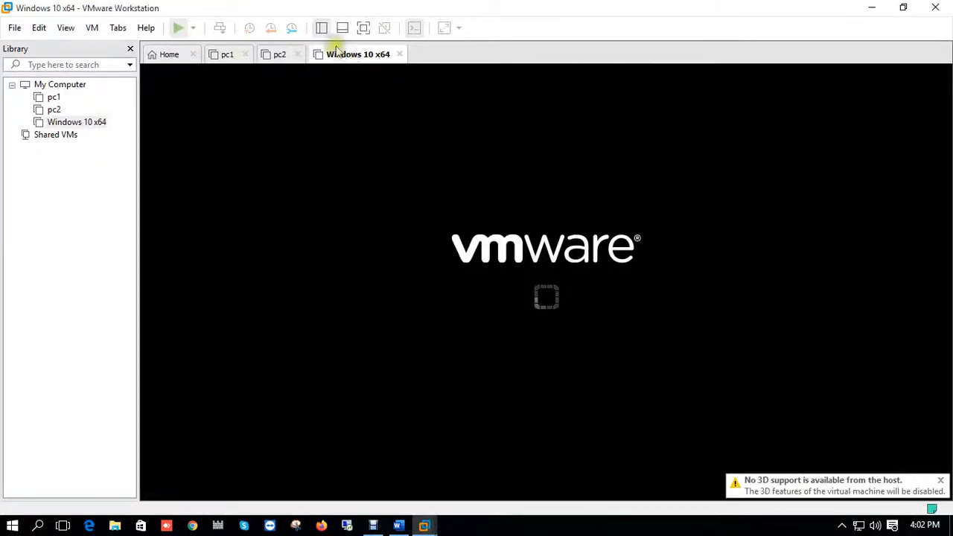
pyautogui.click(362, 29)
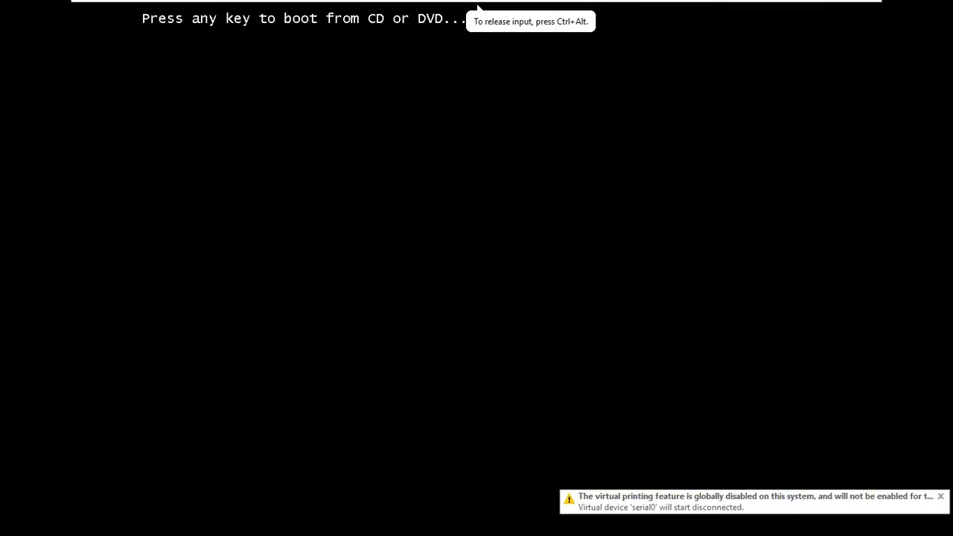
pyautogui.press('Return')
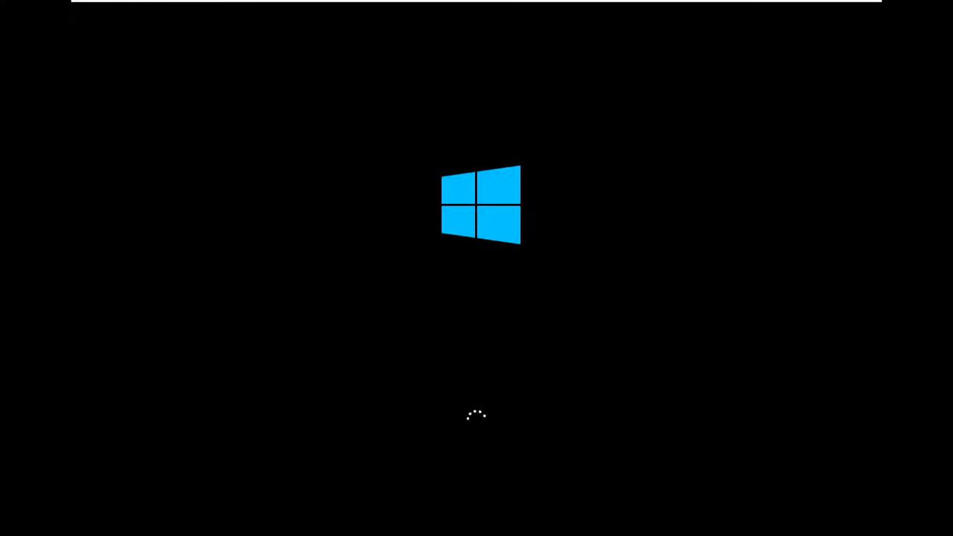
# - Keep the default English (United States) language and US keyboard settings and start the Windows installation
pyautogui.moveTo(520, 4)
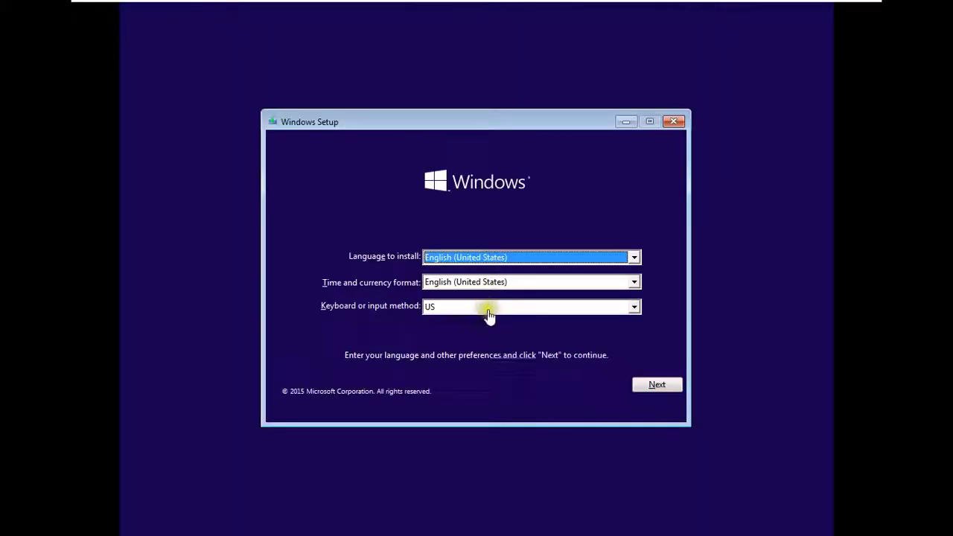
pyautogui.click(646, 386)
pyautogui.click(643, 381)
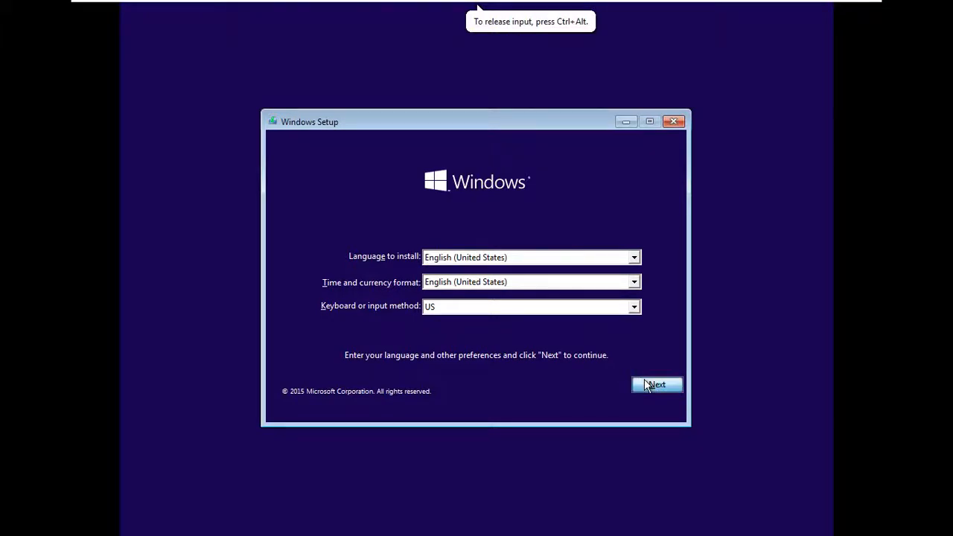
pyautogui.click(466, 283)
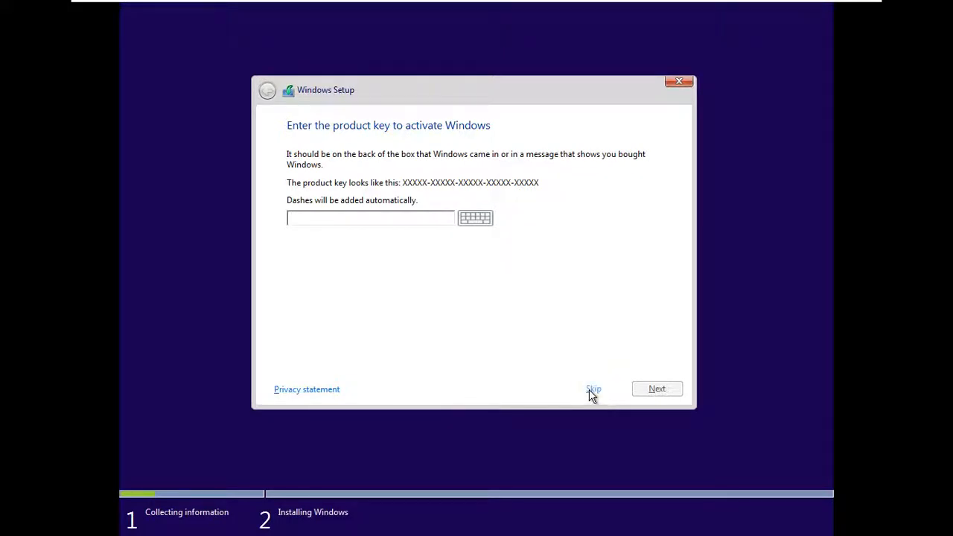
# - Skip entering a product key and choose Windows 10 Pro x64 as the edition to install
pyautogui.click(593, 390)
pyautogui.click(590, 388)
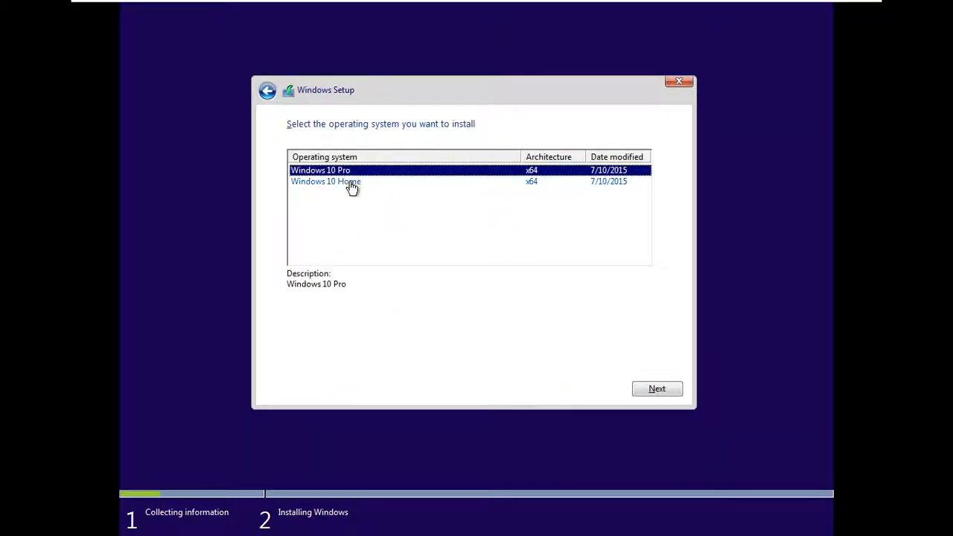
pyautogui.click(655, 390)
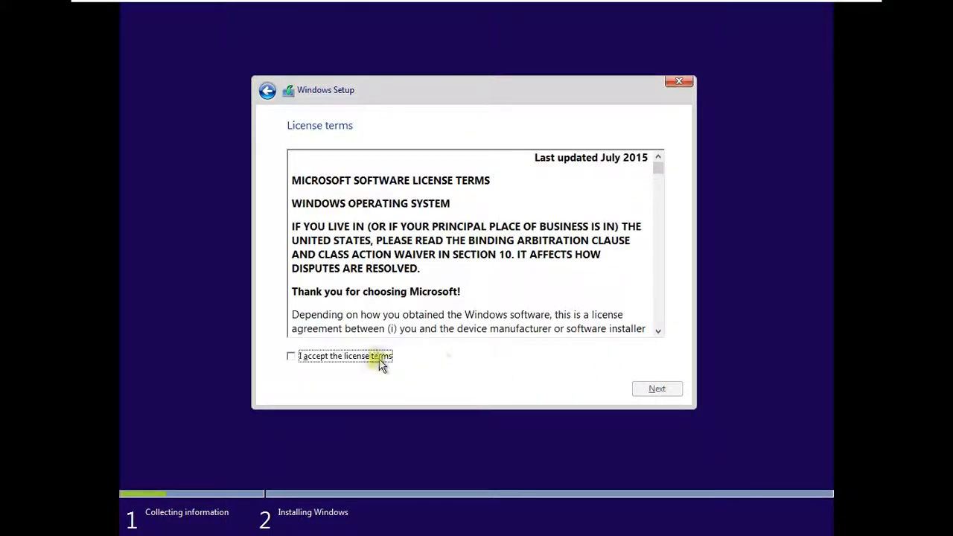
# - Accept the license terms and choose a custom installation onto Drive 0's 60 GB unallocated space
pyautogui.click(364, 357)
pyautogui.click(649, 389)
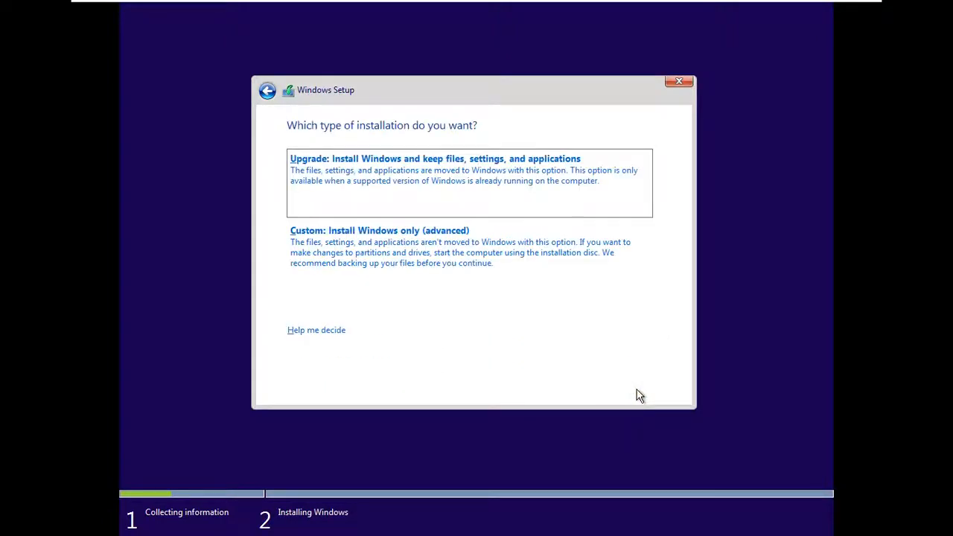
pyautogui.click(384, 232)
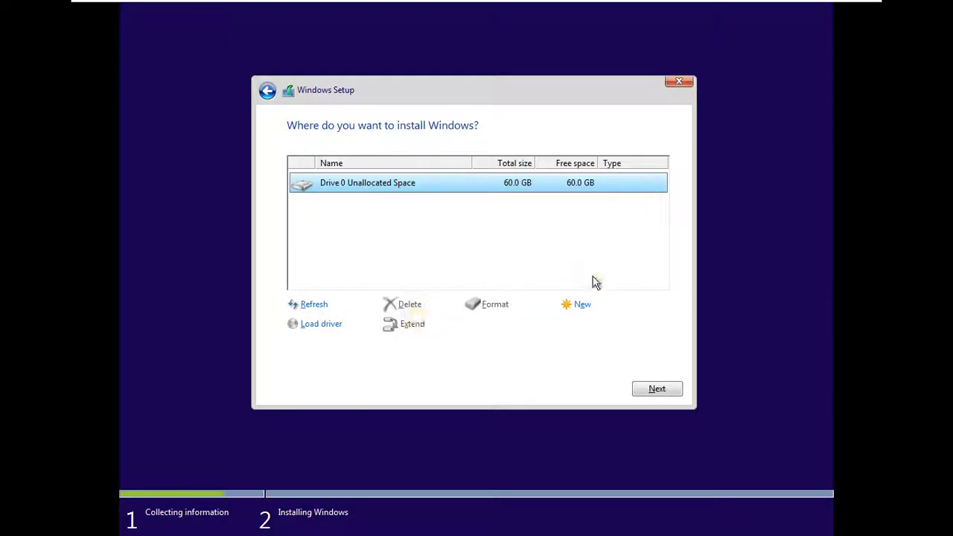
pyautogui.click(648, 387)
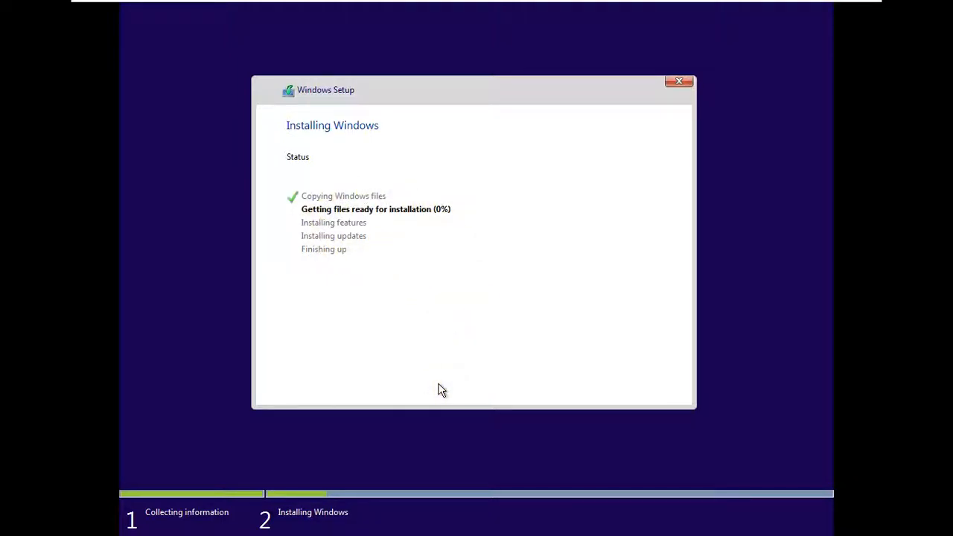
# - Leave full screen view while Windows installs and dismiss the installation hint bar beneath the virtual screen
pyautogui.moveTo(663, 4)
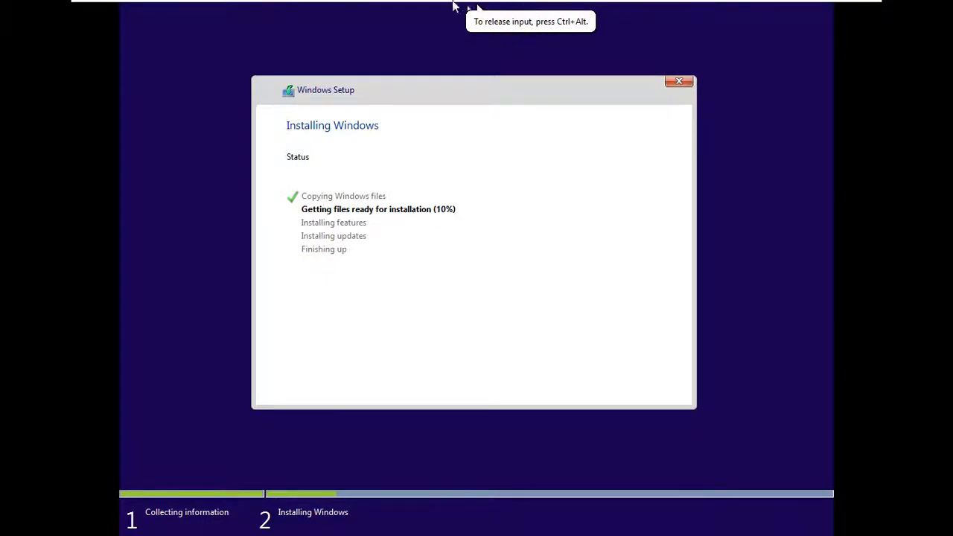
pyautogui.moveTo(415, 6)
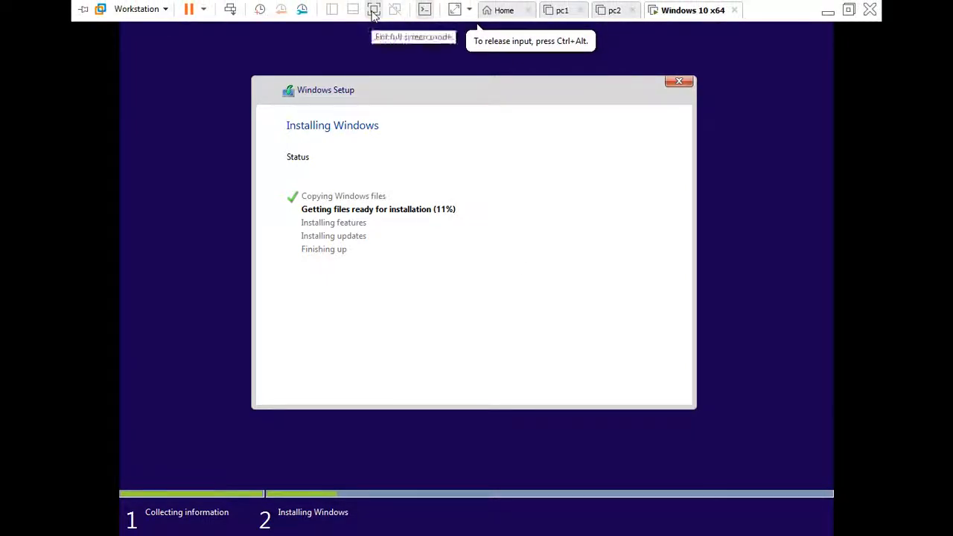
pyautogui.click(374, 11)
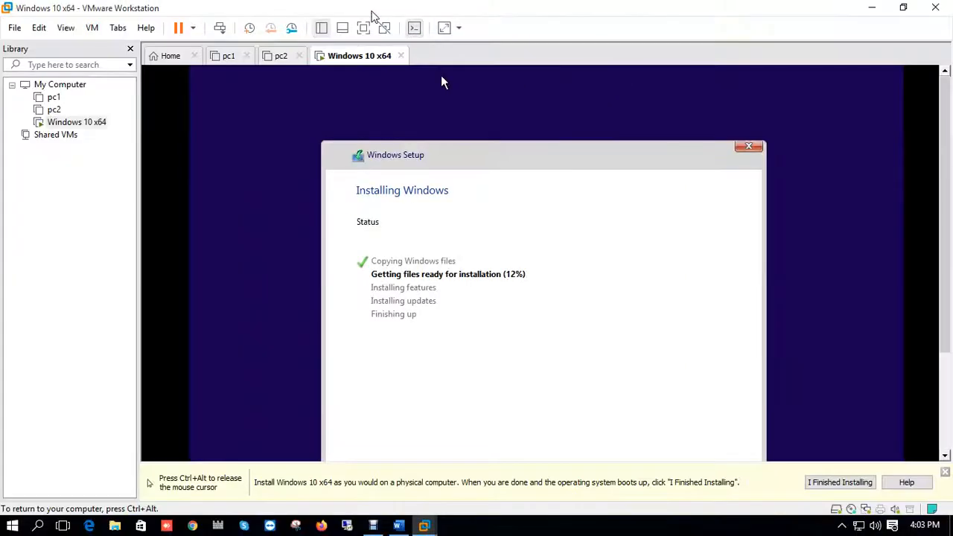
pyautogui.click(943, 471)
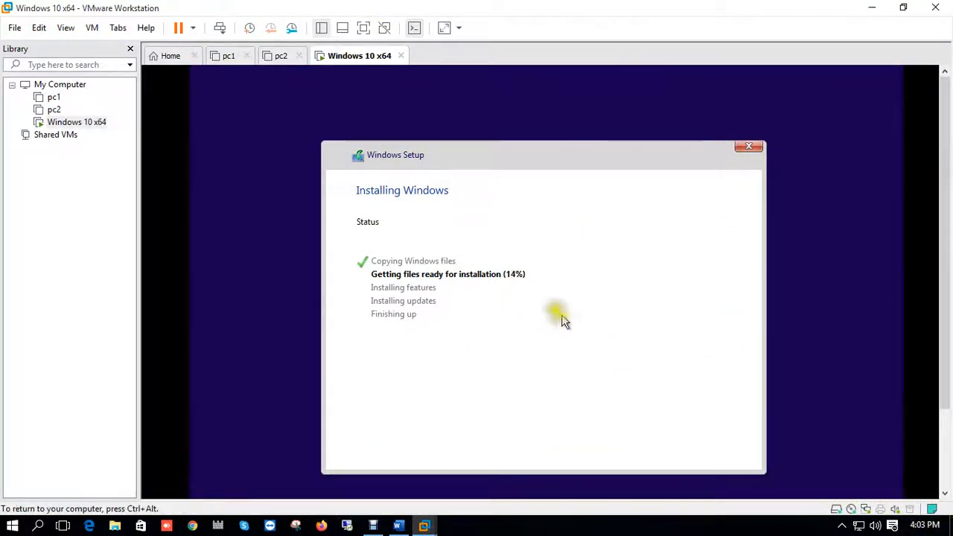
pyautogui.click(541, 336)
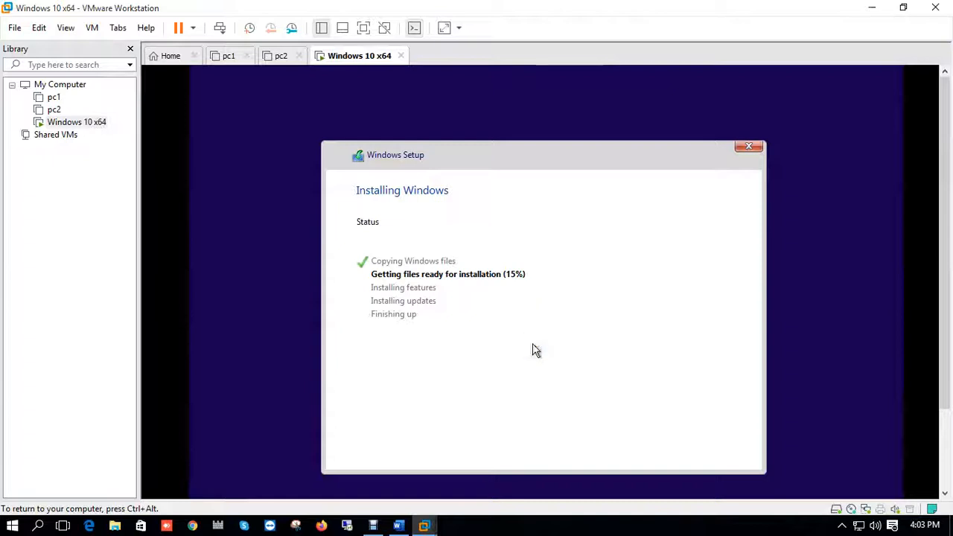
pyautogui.click(535, 358)
pyautogui.rightClick(508, 532)
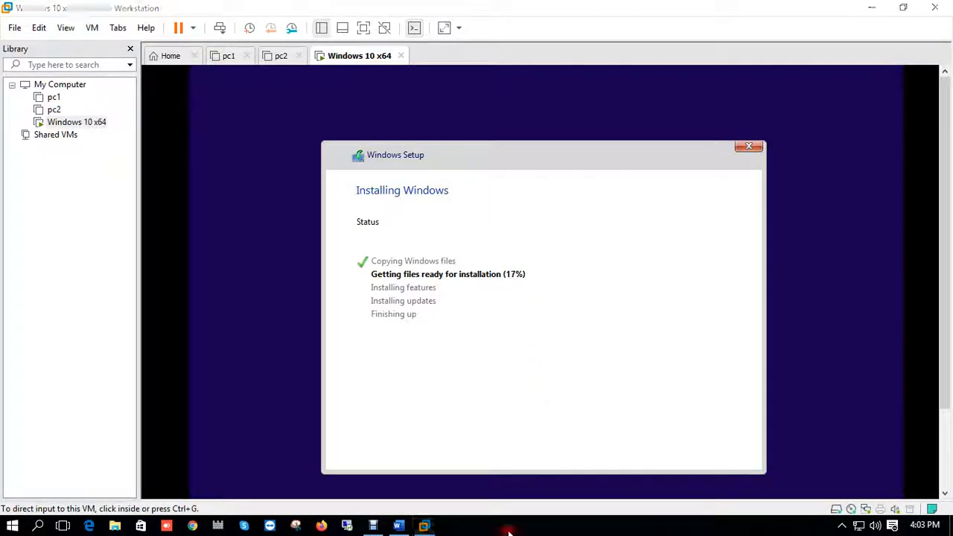
pyautogui.click(515, 531)
pyautogui.click(459, 531)
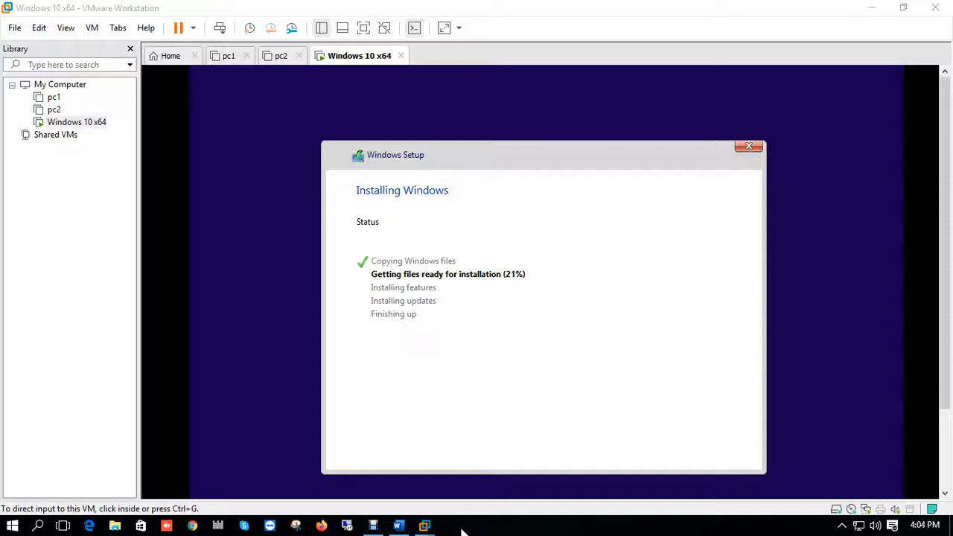
pyautogui.click(373, 525)
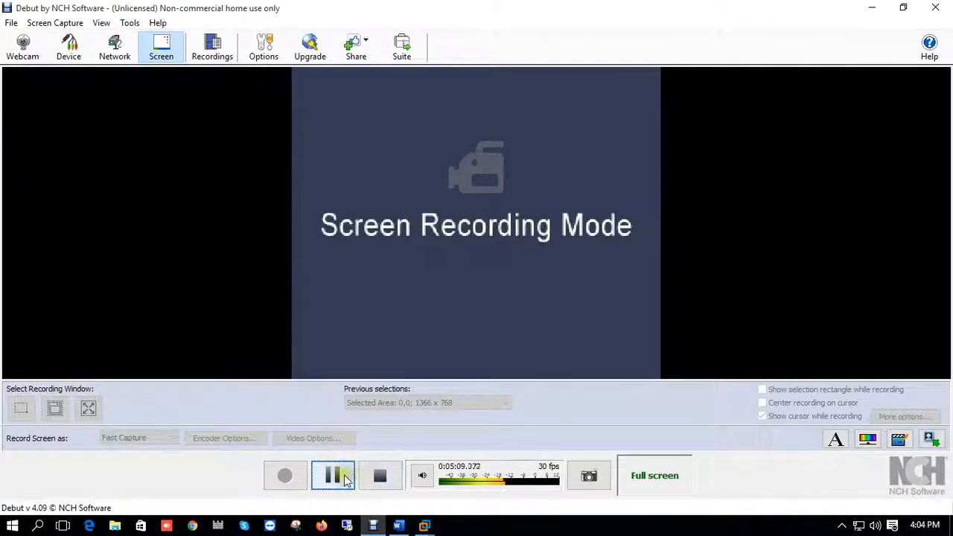
pyautogui.click(345, 478)
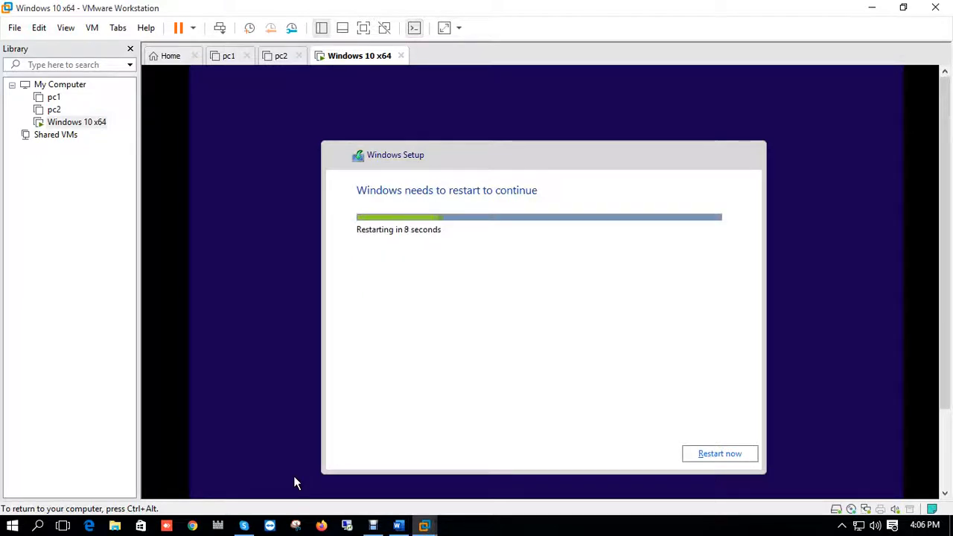
pyautogui.click(382, 466)
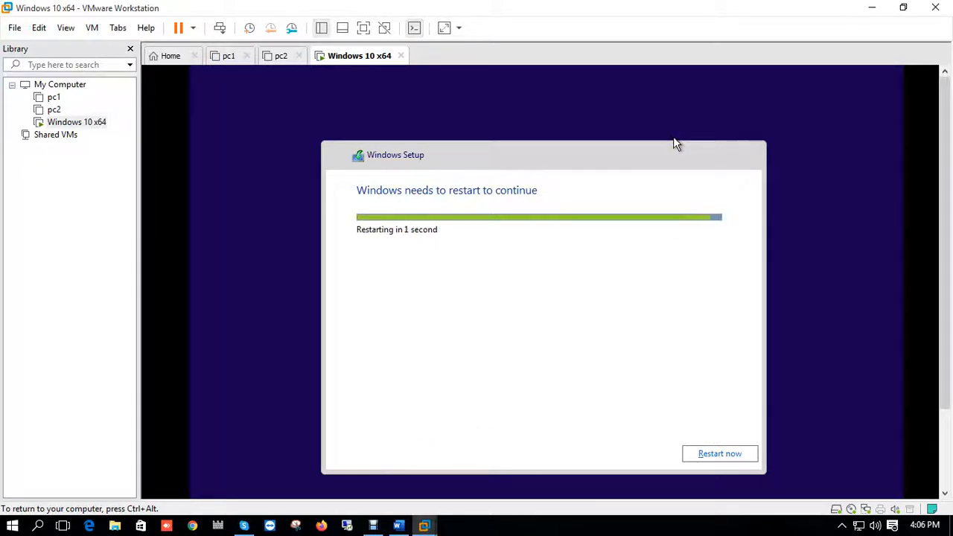
pyautogui.click(444, 226)
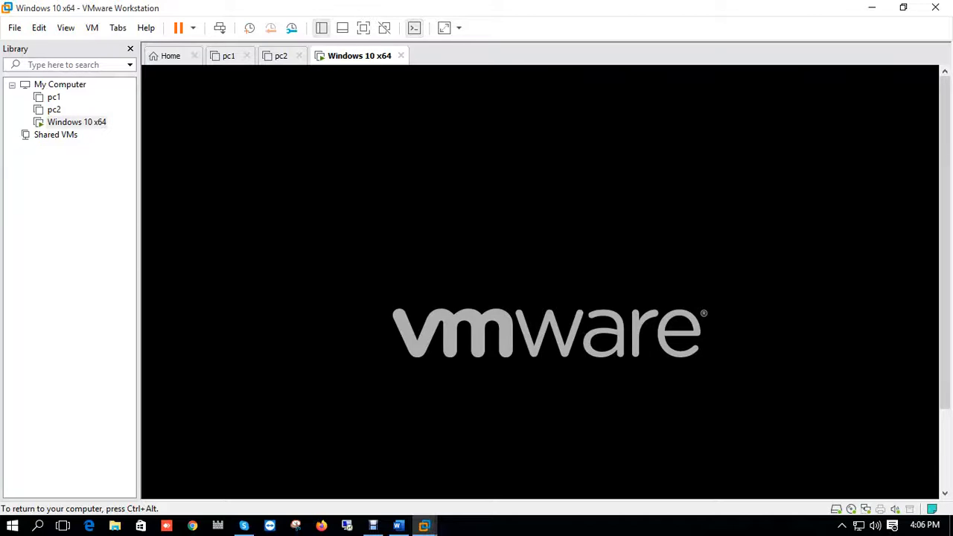
pyautogui.hotkey('ctrl', 'alt')
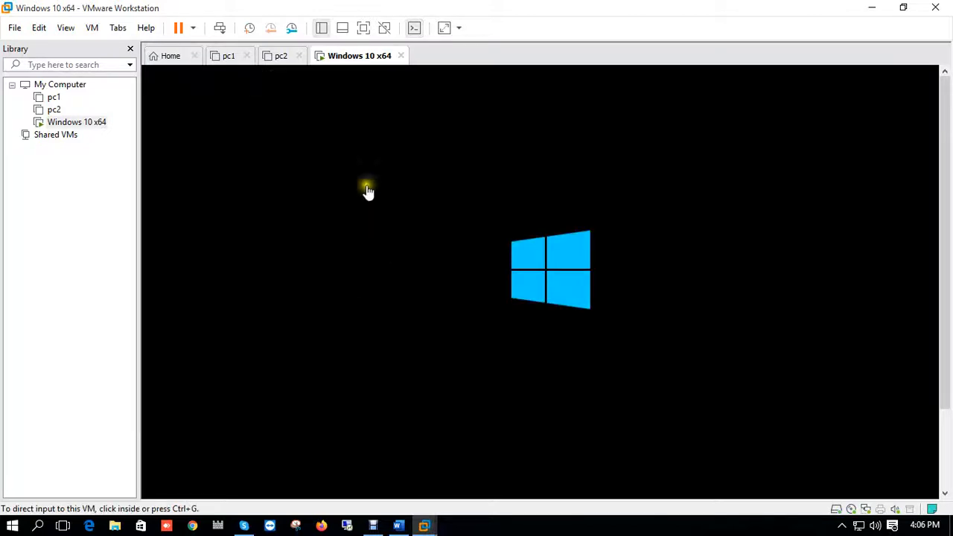
# - Switch the virtual machine back to full screen view as Windows restarts
pyautogui.click(364, 28)
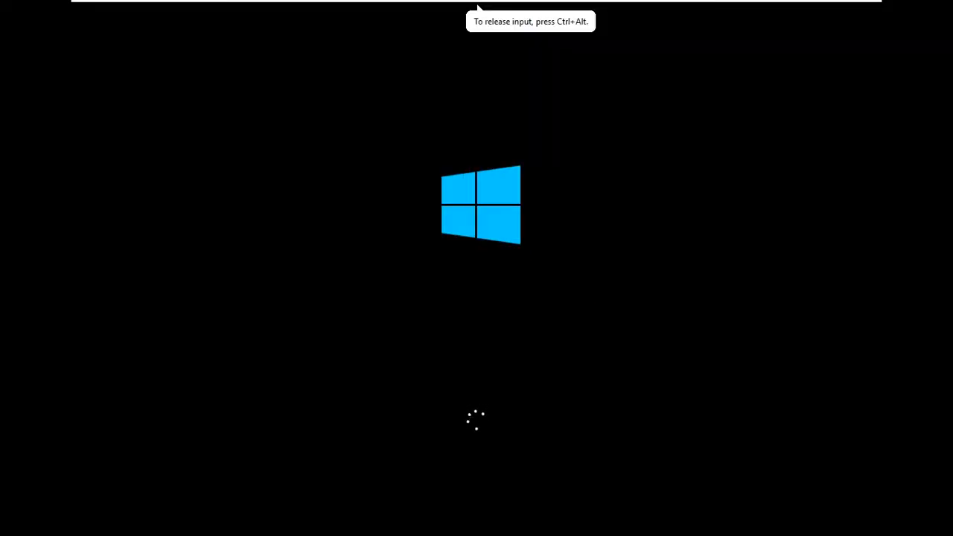
pyautogui.hotkey('ctrl', 'alt')
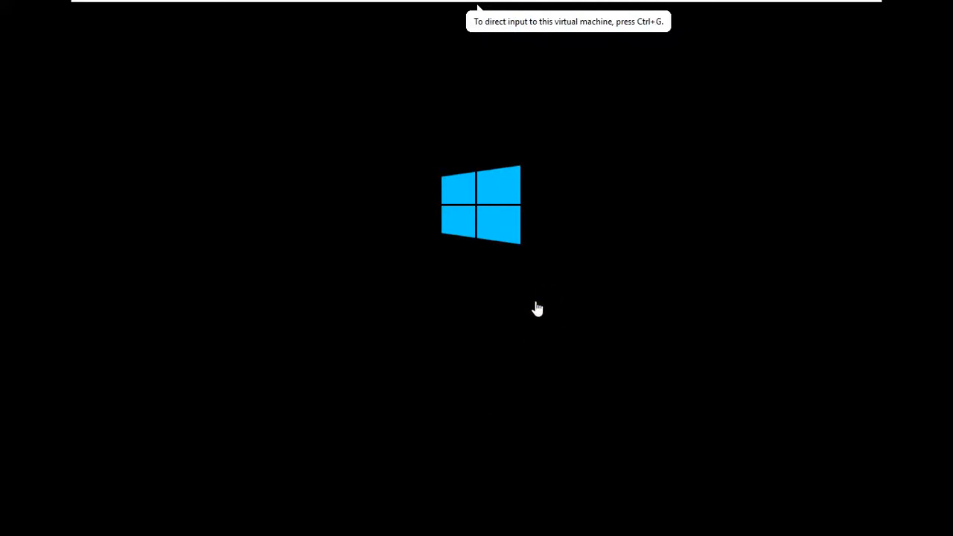
pyautogui.click(542, 309)
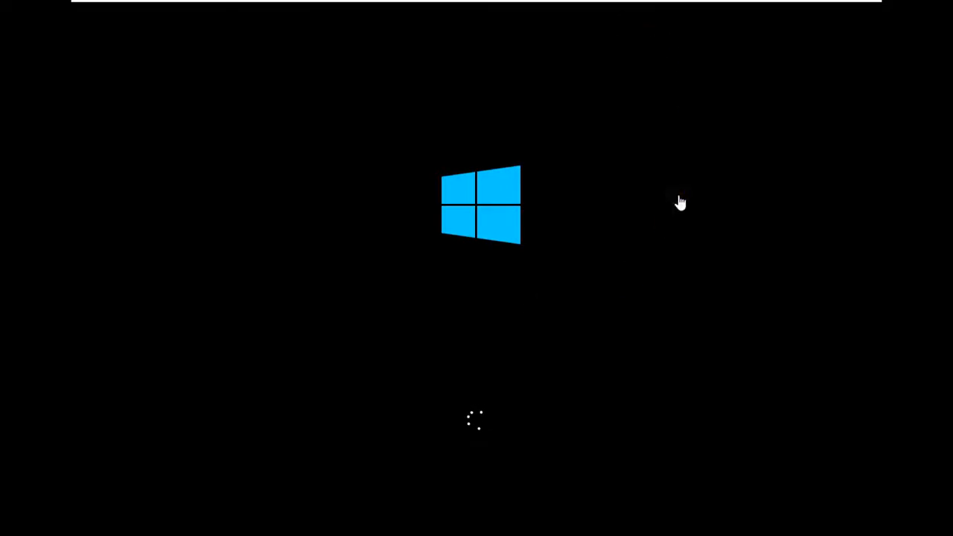
pyautogui.moveTo(523, 15)
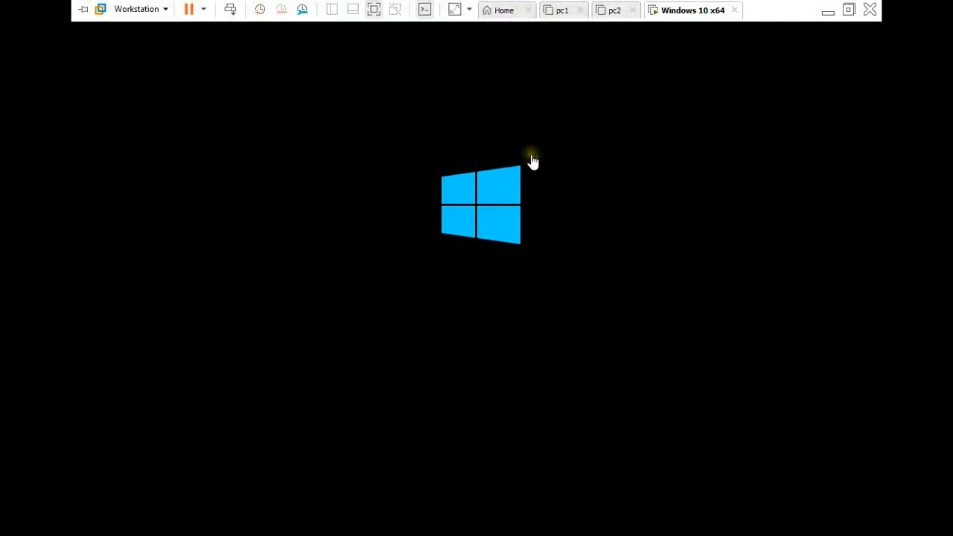
pyautogui.click(577, 155)
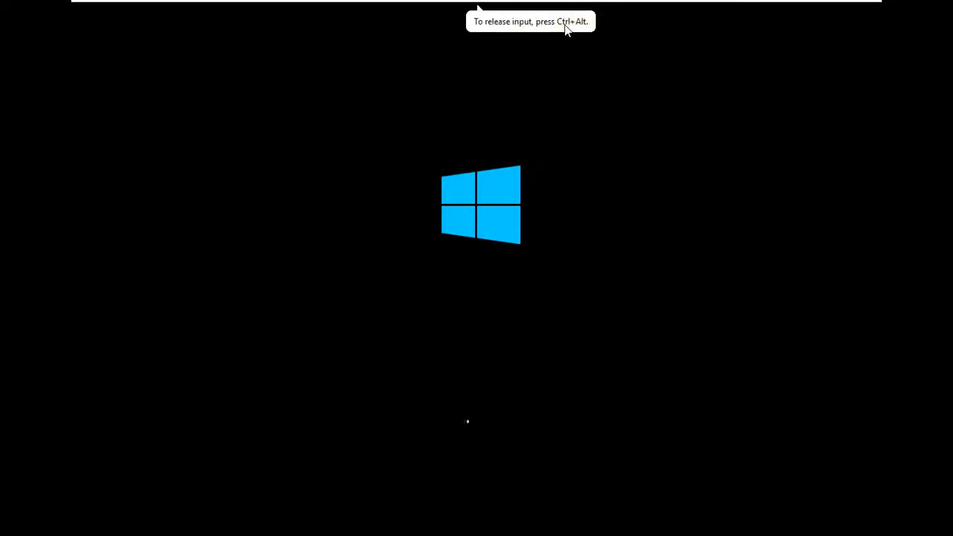
pyautogui.click(570, 140)
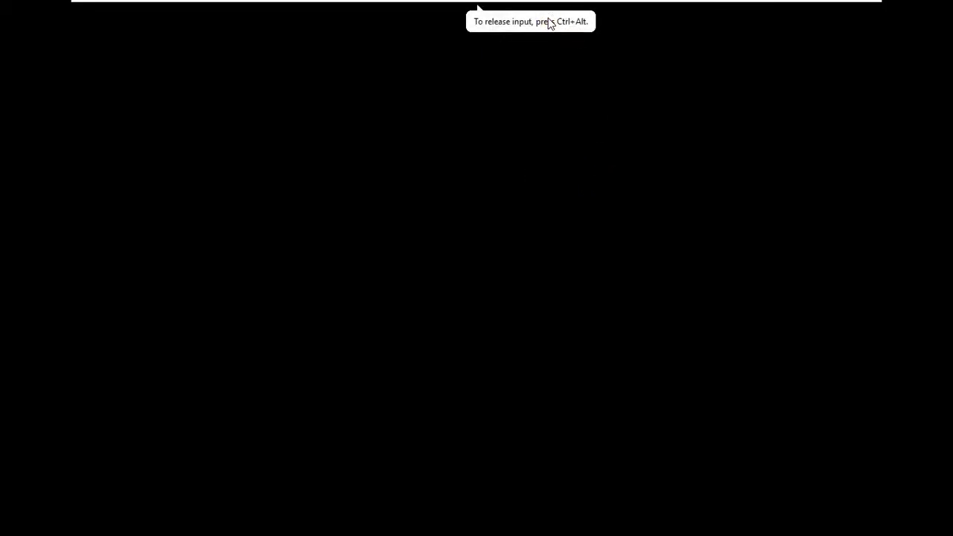
pyautogui.click(511, 184)
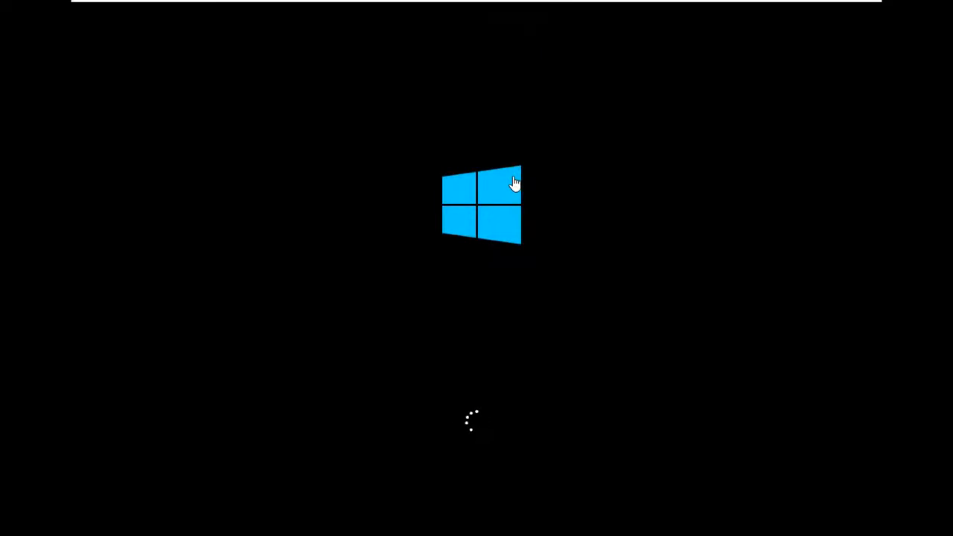
# - Exit full screen view while Windows gets its devices ready
pyautogui.moveTo(484, 6)
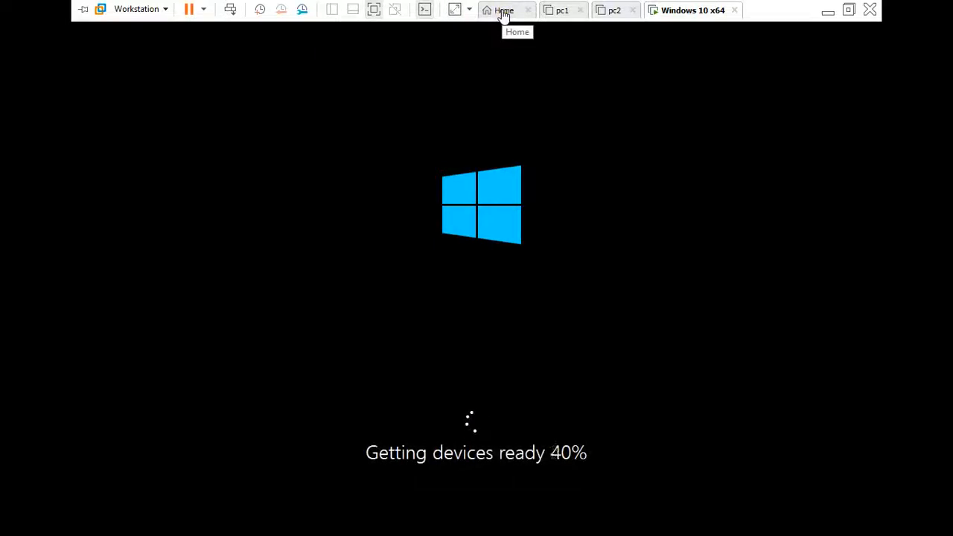
pyautogui.click(476, 27)
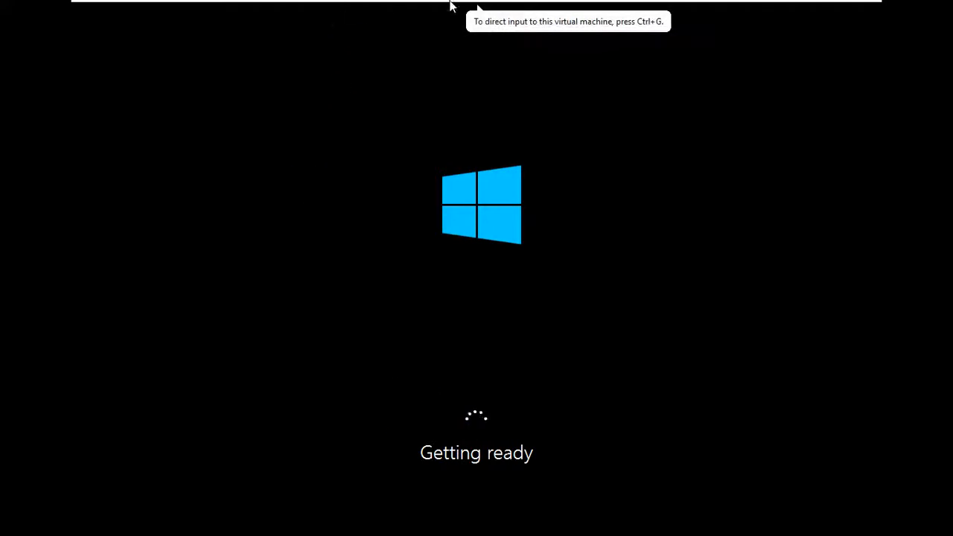
pyautogui.moveTo(513, 4)
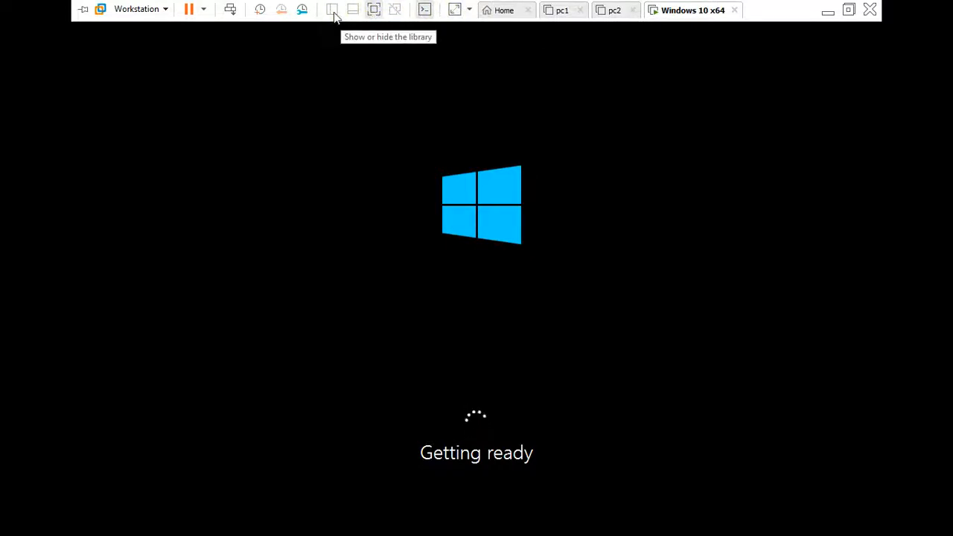
pyautogui.click(374, 16)
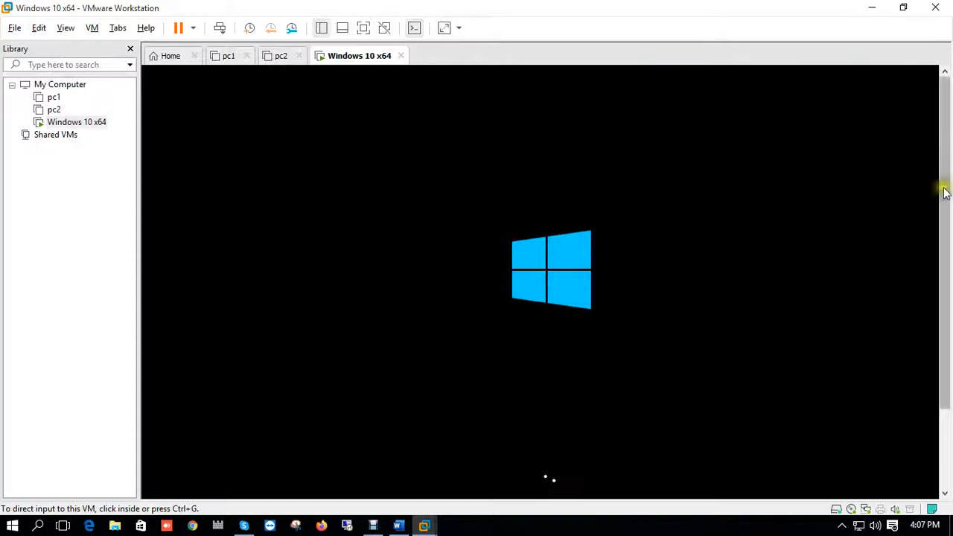
# - Switch the virtual machine back to full screen view once the product key screen appears
pyautogui.moveTo(943, 187); pyautogui.dragTo(942, 281)
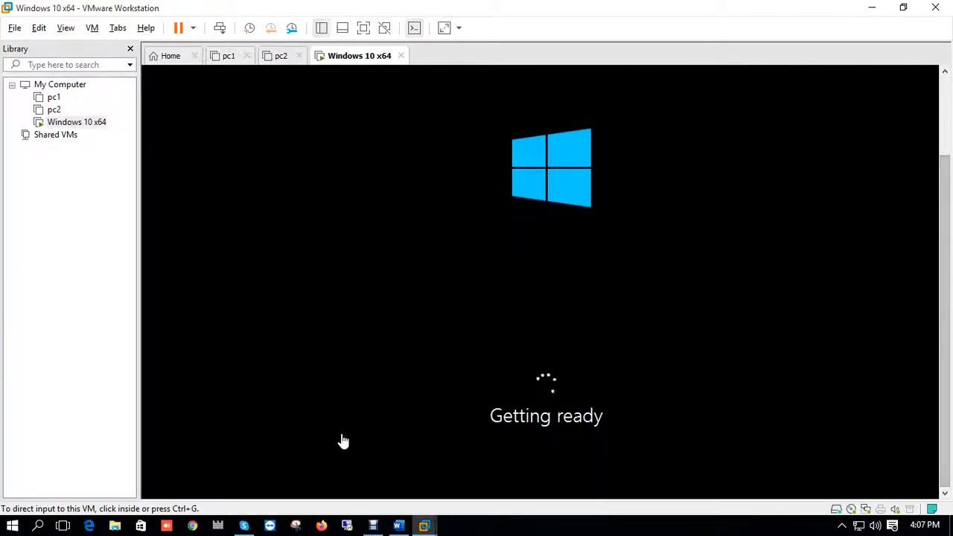
pyautogui.click(463, 531)
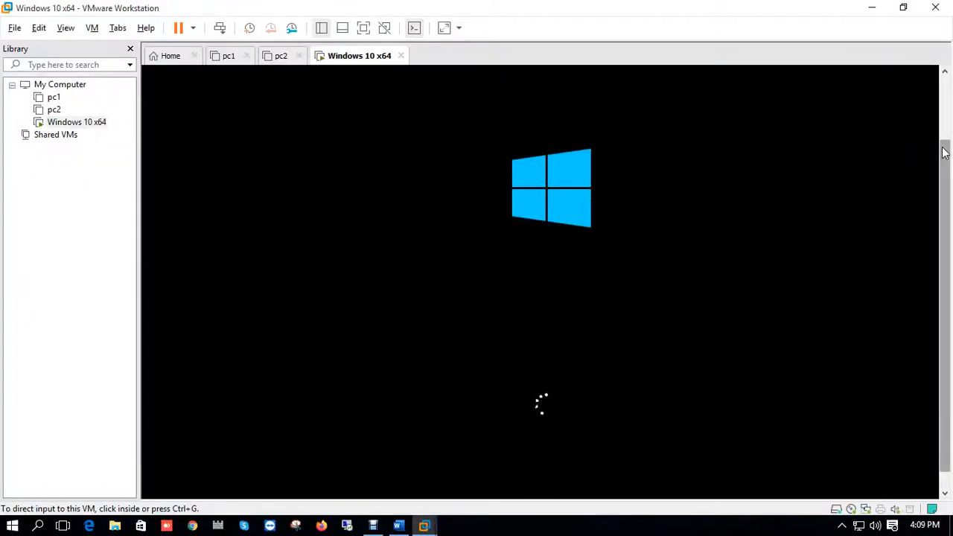
pyautogui.moveTo(944, 154); pyautogui.dragTo(948, 219)
pyautogui.moveTo(947, 196); pyautogui.dragTo(933, 175)
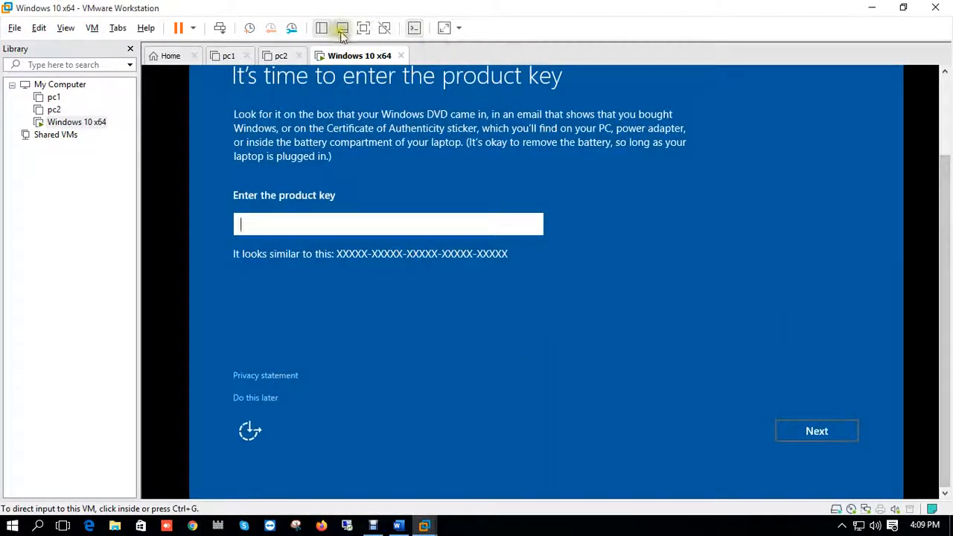
pyautogui.click(363, 27)
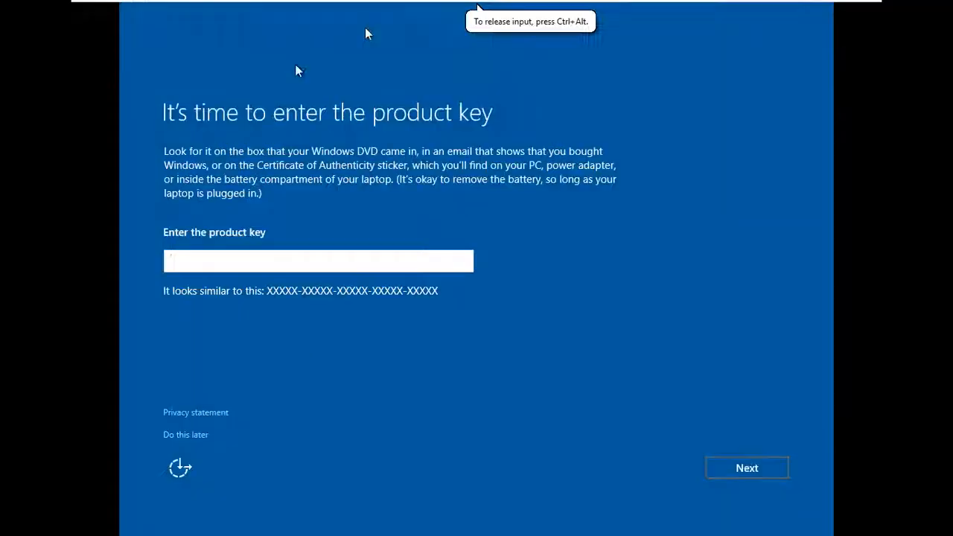
# - Postpone entering the product key and create a local account named pc3 without a password
pyautogui.click(198, 436)
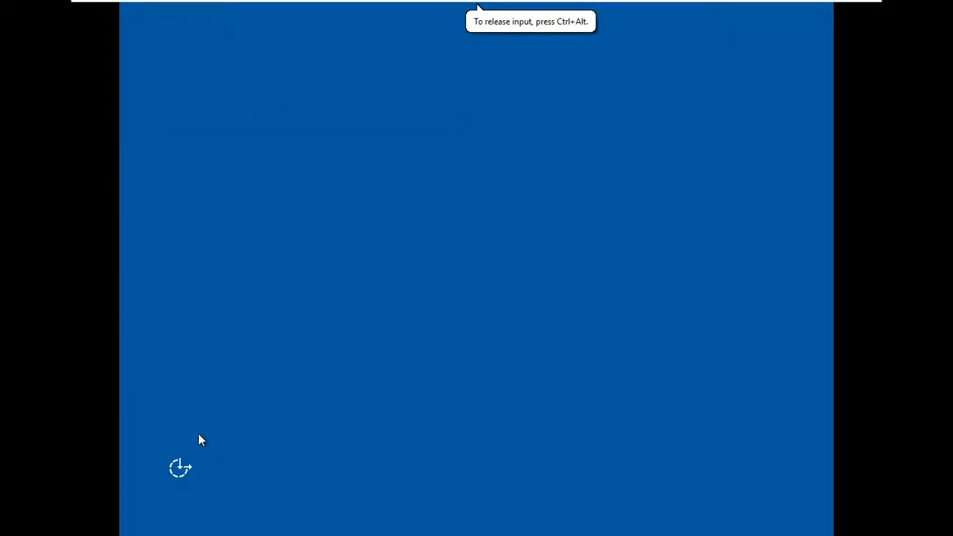
pyautogui.click(720, 469)
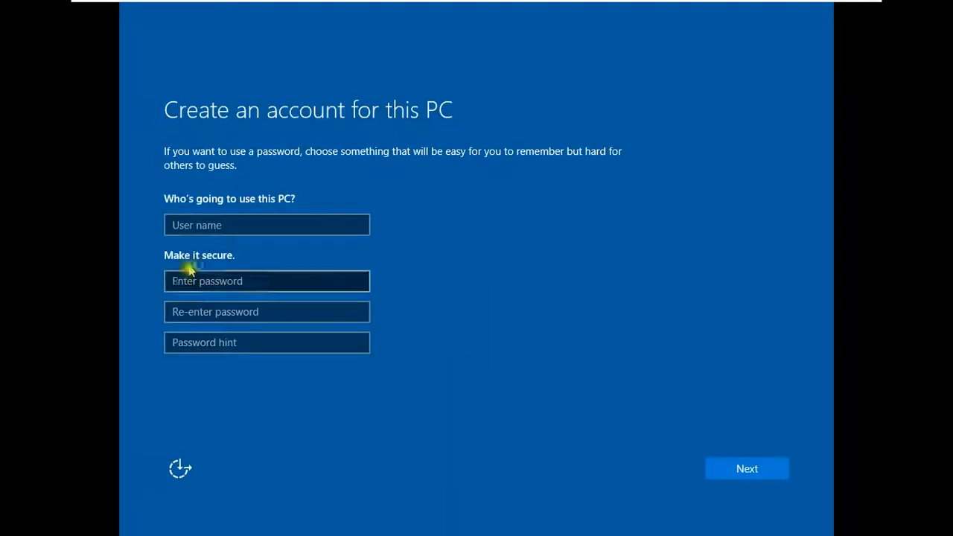
pyautogui.click(202, 226)
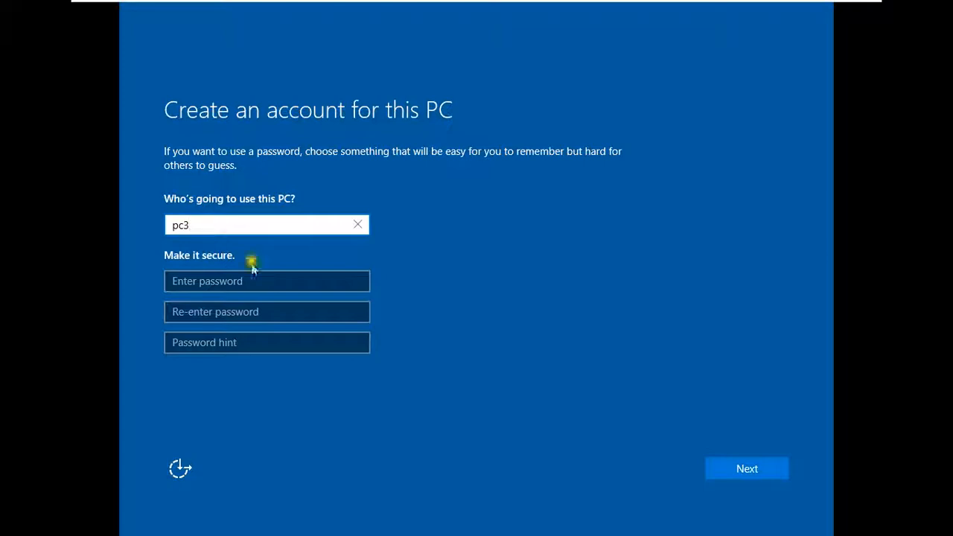
pyautogui.click(725, 461)
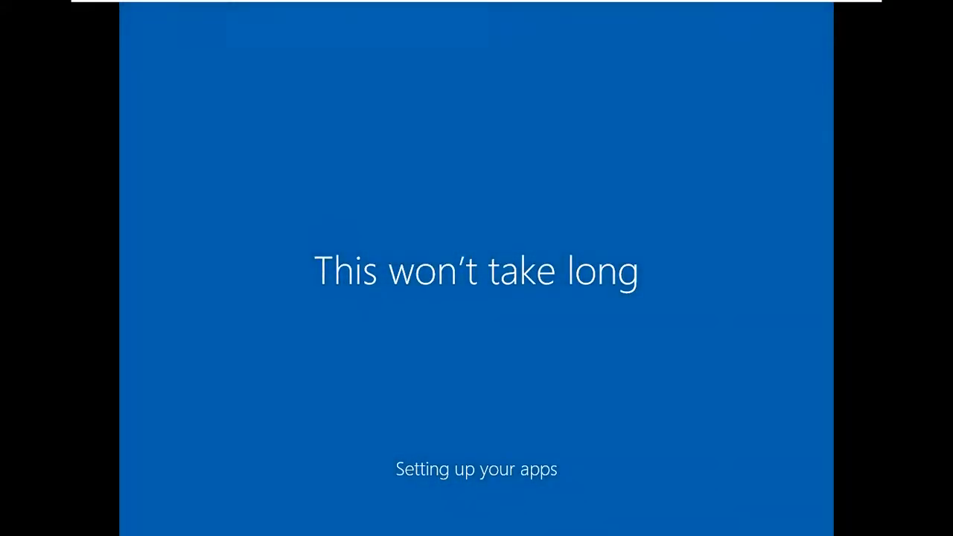
# - Exit full screen view while Windows sets up its apps
pyautogui.moveTo(562, 6)
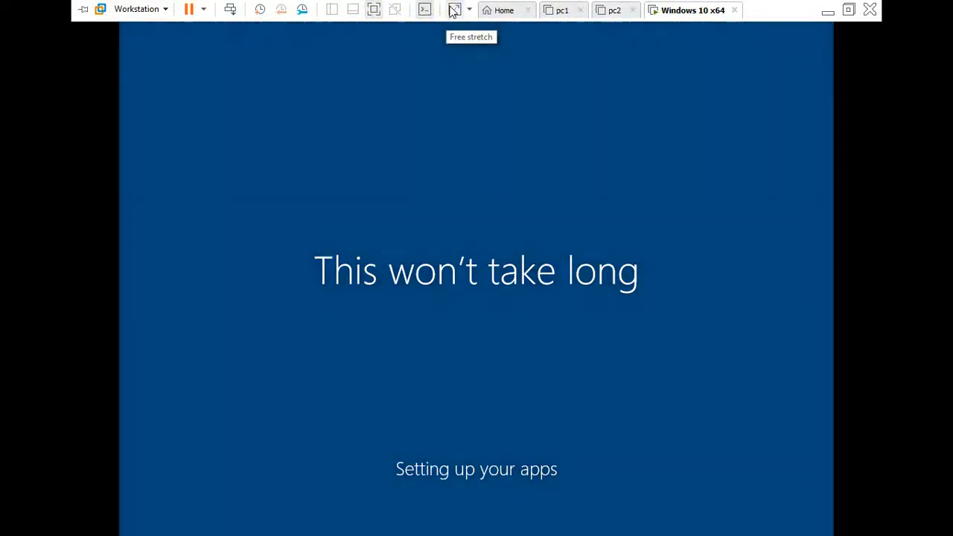
pyautogui.click(372, 10)
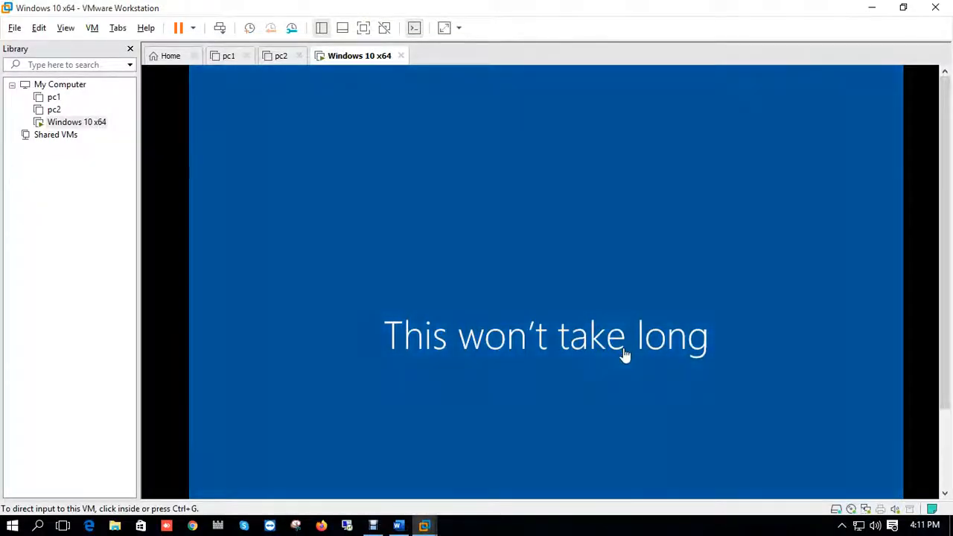
pyautogui.moveTo(374, 527)
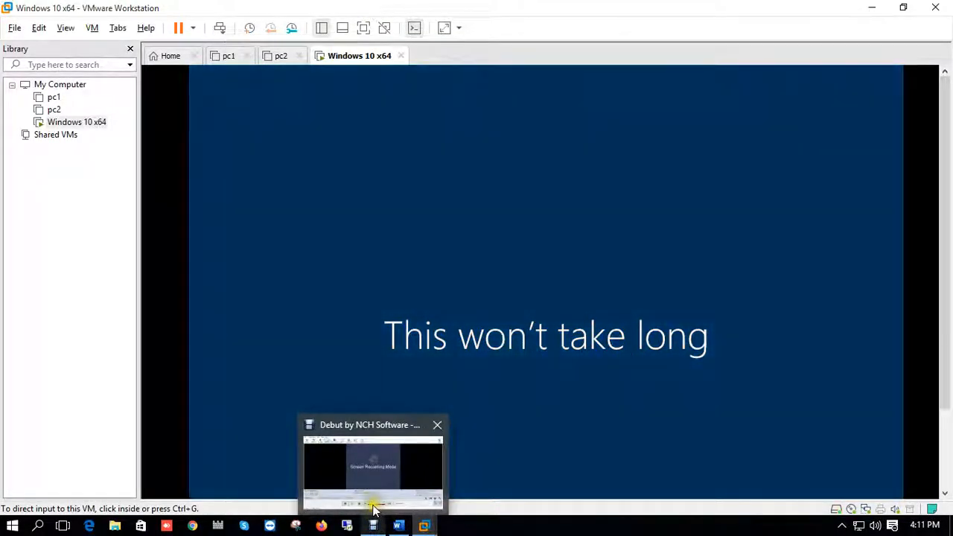
pyautogui.click(374, 474)
pyautogui.click(346, 480)
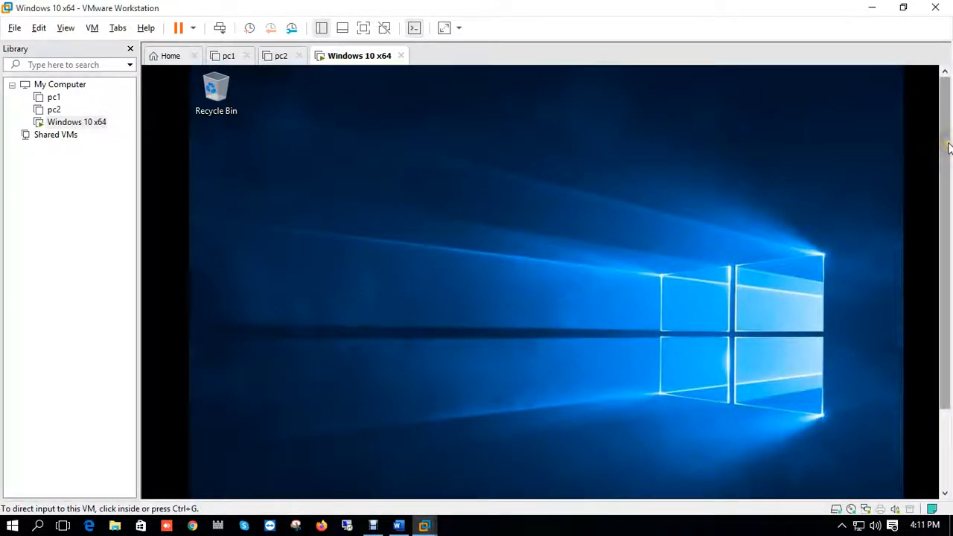
# - Try to start the VMware Tools installation from the virtual machine tab's menu
pyautogui.moveTo(939, 145); pyautogui.dragTo(925, 268)
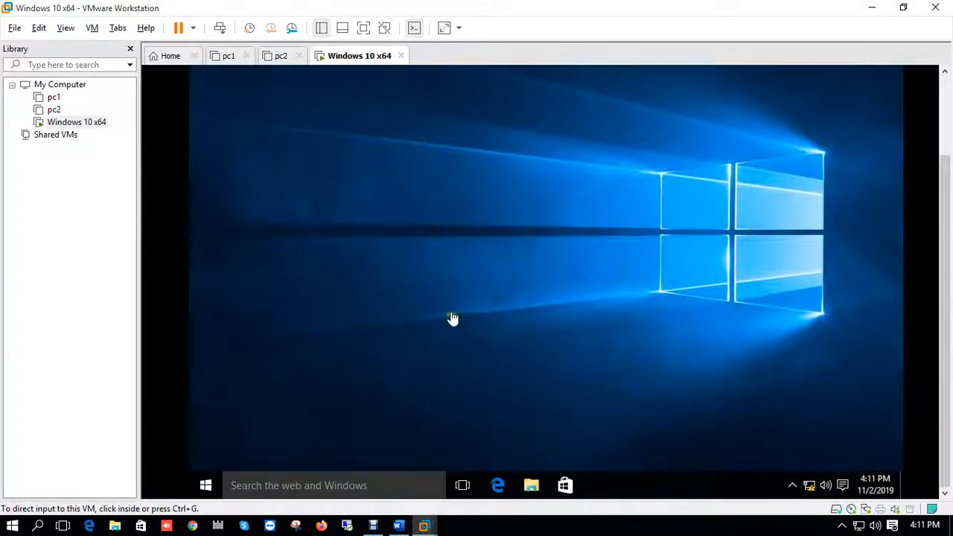
pyautogui.moveTo(945, 217); pyautogui.dragTo(942, 141)
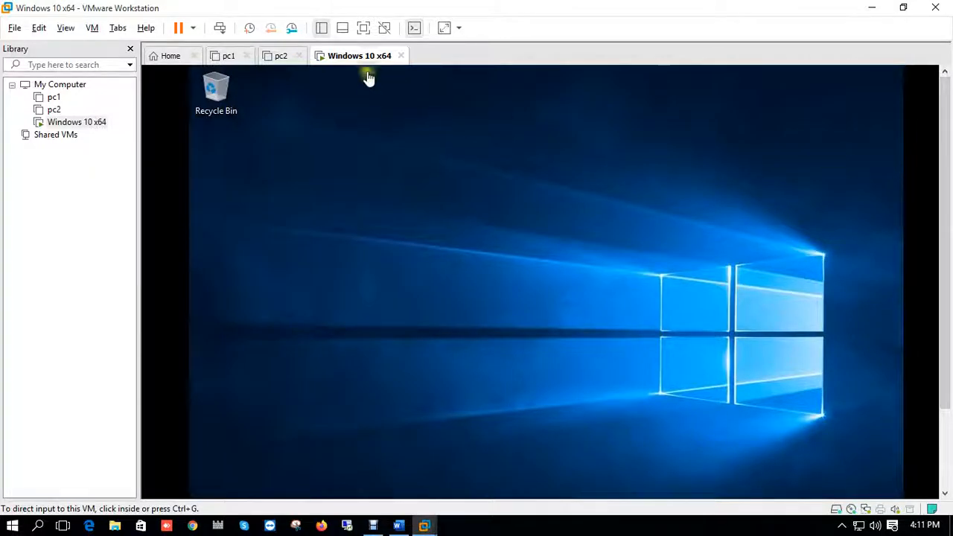
pyautogui.rightClick(325, 65)
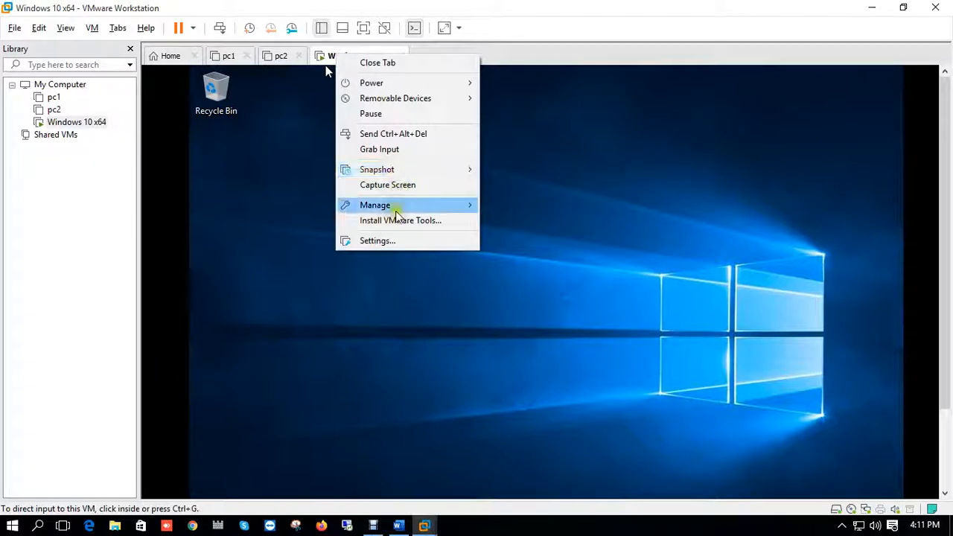
pyautogui.click(436, 222)
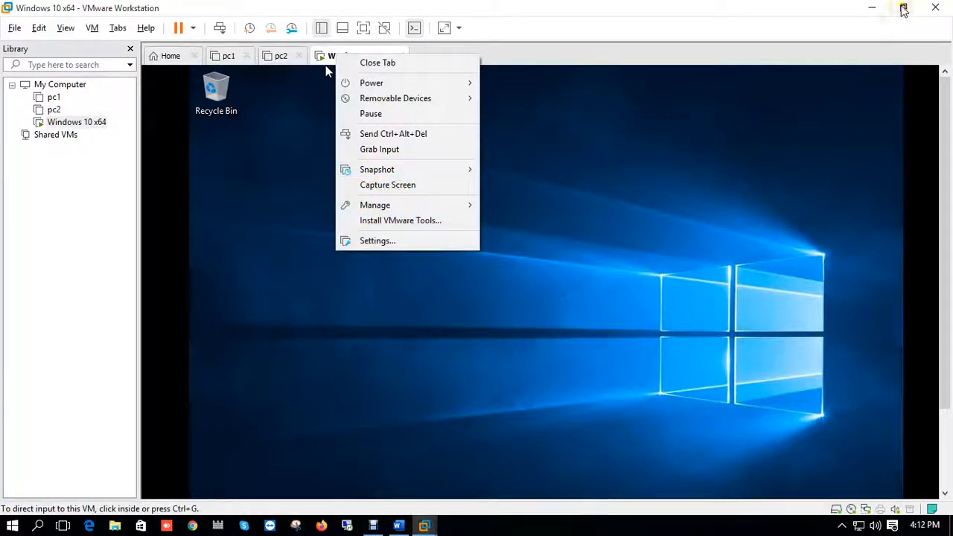
# - Restore the VMware window to a smaller size and copy the Ques document from the host desktop
pyautogui.click(903, 7)
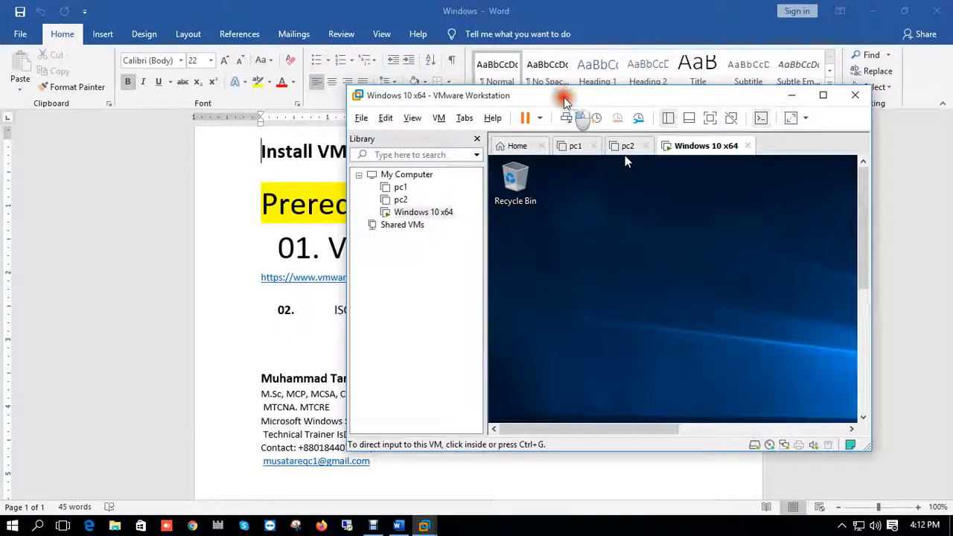
pyautogui.moveTo(493, 95); pyautogui.dragTo(563, 97)
pyautogui.click(880, 11)
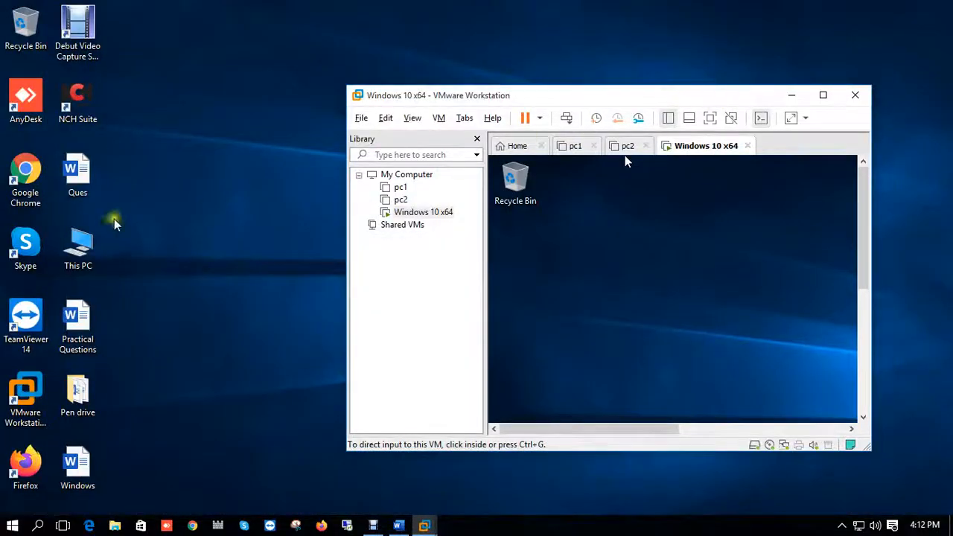
pyautogui.click(65, 186)
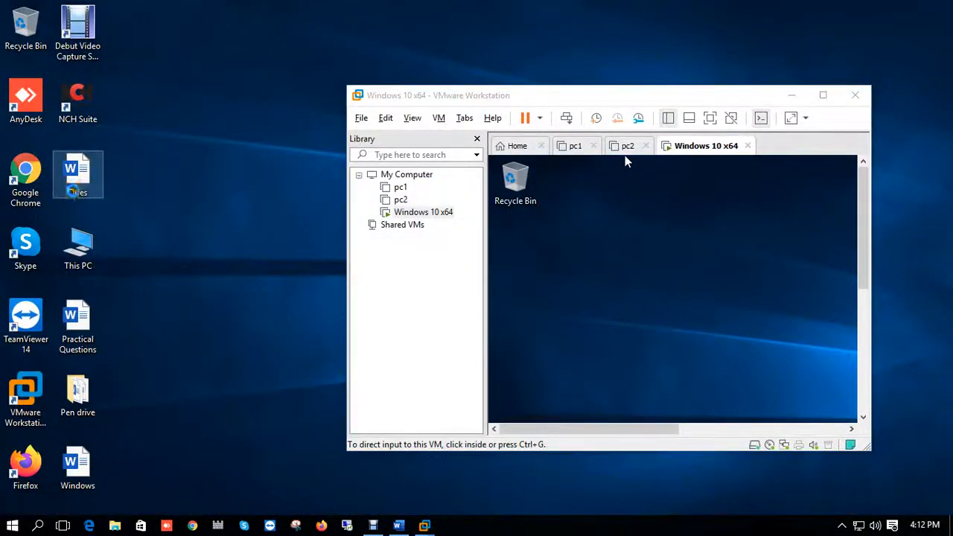
pyautogui.rightClick(66, 182)
pyautogui.click(100, 361)
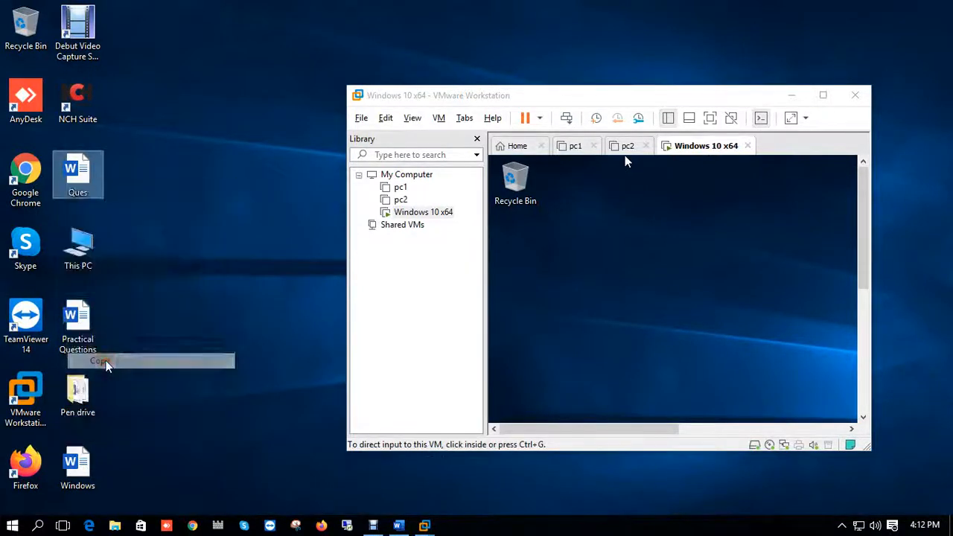
# - Try pasting onto the virtual machine's desktop, then maximize the VMware window again
pyautogui.click(619, 235)
pyautogui.rightClick(618, 227)
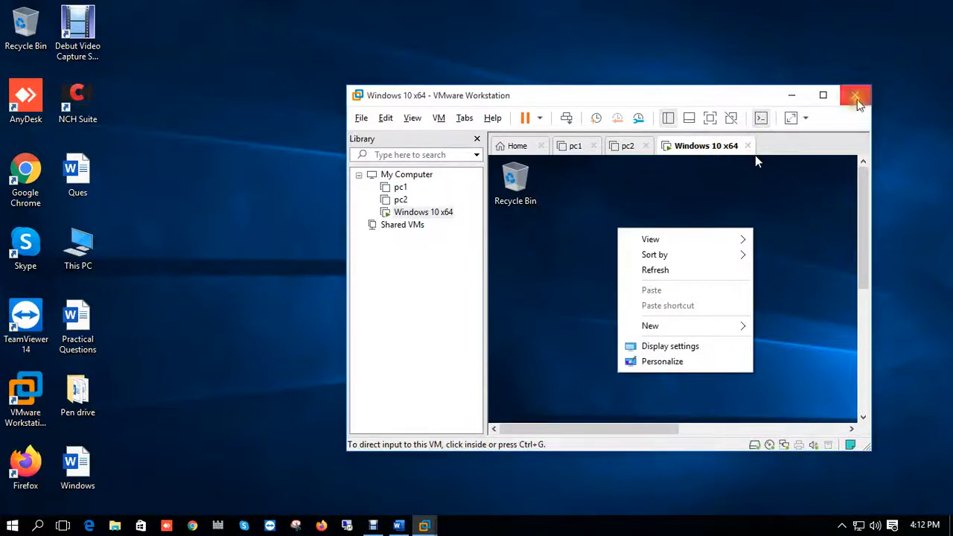
pyautogui.click(823, 95)
# - Start the VMware Tools installation for the virtual machine and dismiss the hint bar
pyautogui.click(324, 65)
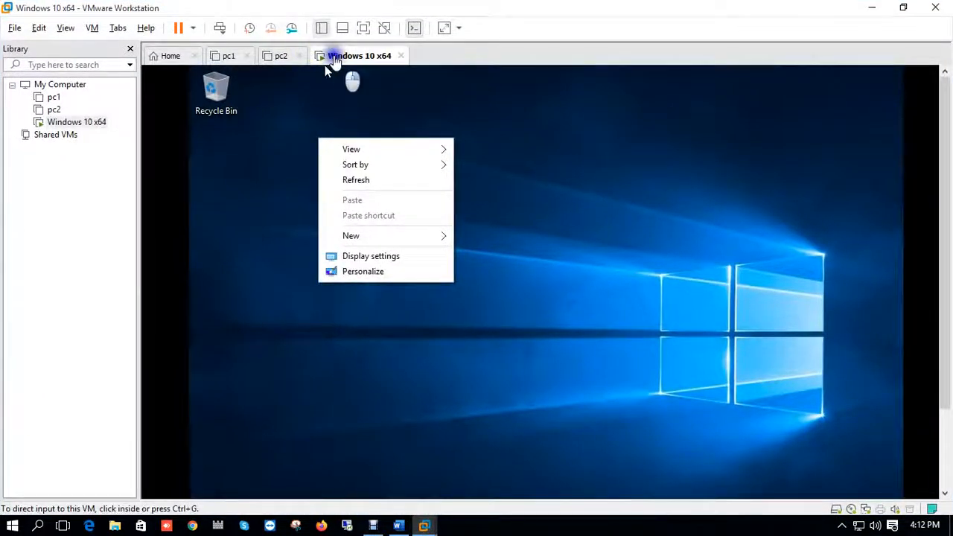
pyautogui.rightClick(333, 58)
pyautogui.click(374, 223)
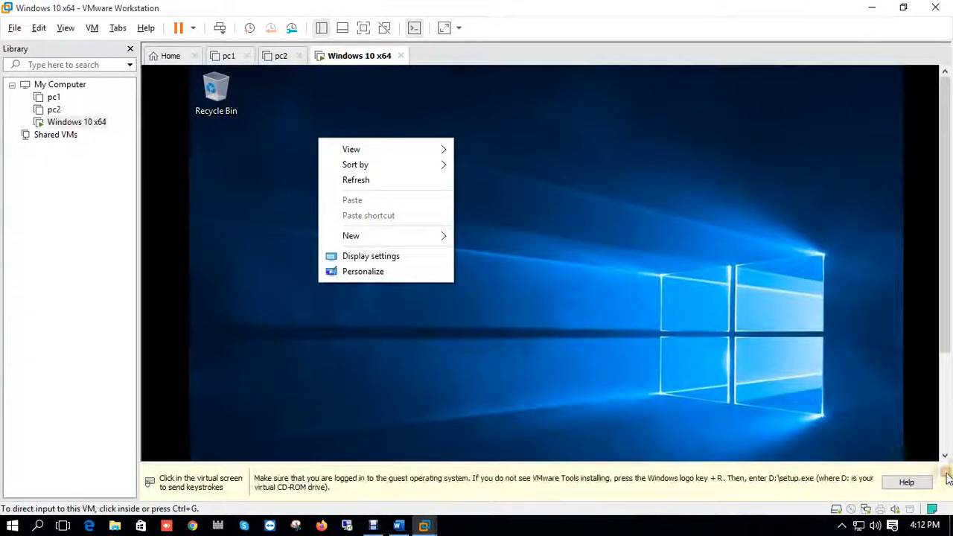
pyautogui.click(946, 477)
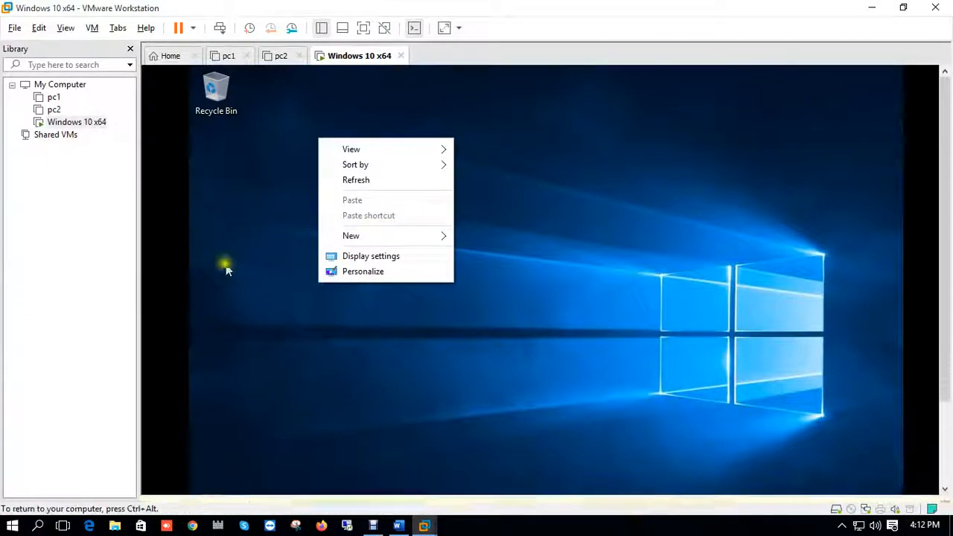
# - Open the DVD Drive (D:) VMware Tools disc in File Explorer inside the virtual machine
pyautogui.rightClick(352, 59)
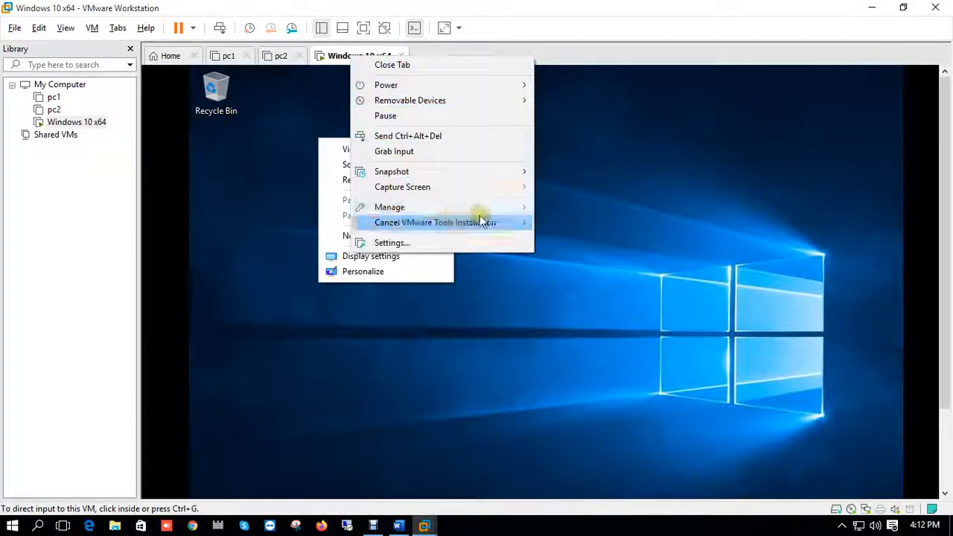
pyautogui.click(945, 234)
pyautogui.moveTo(945, 233); pyautogui.dragTo(934, 346)
pyautogui.click(665, 448)
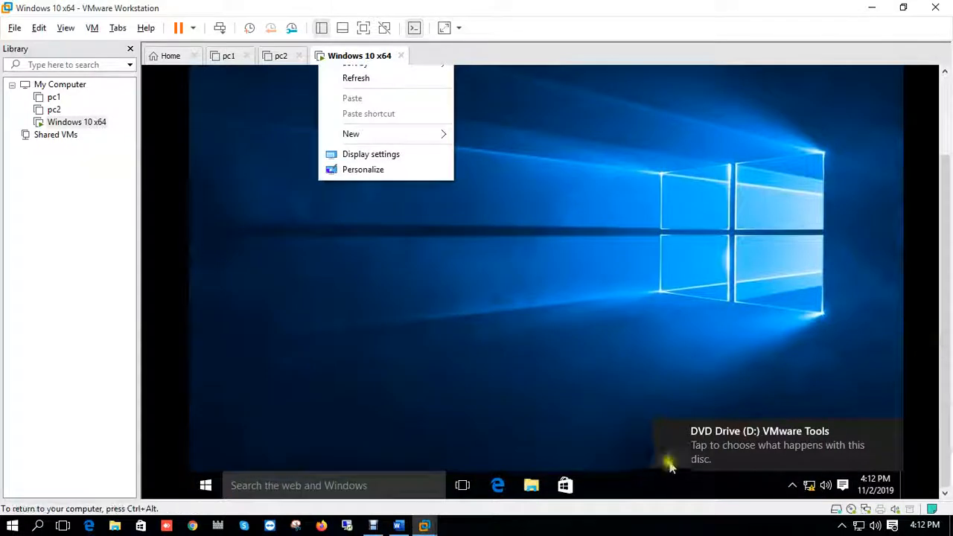
pyautogui.click(670, 442)
pyautogui.click(527, 484)
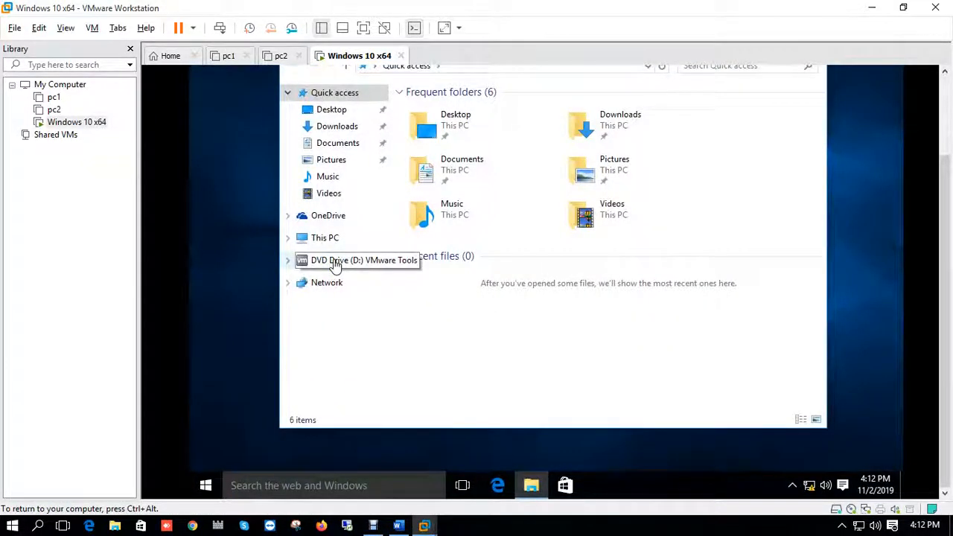
pyautogui.click(335, 260)
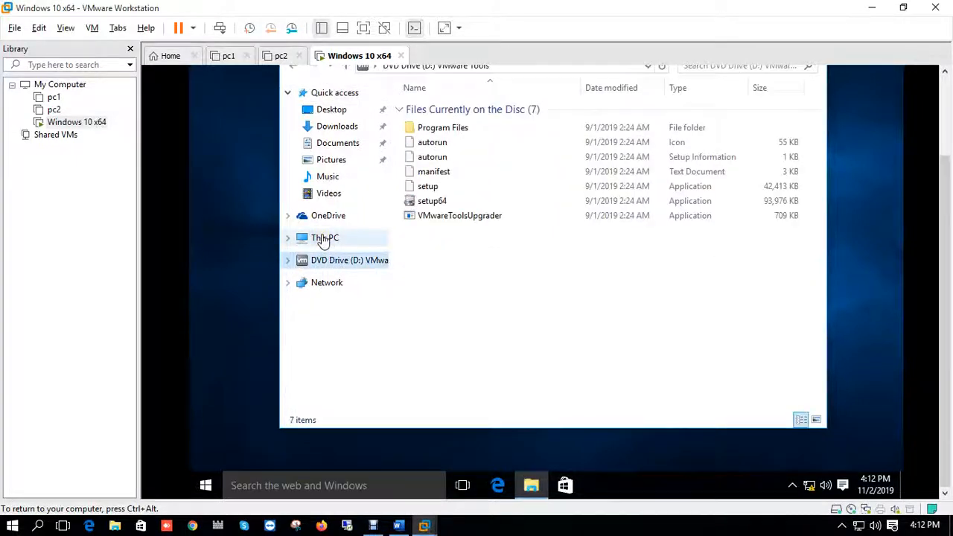
# - Run setup64 from the VMware Tools disc as administrator and approve the User Account Control prompt
pyautogui.click(321, 238)
pyautogui.click(334, 264)
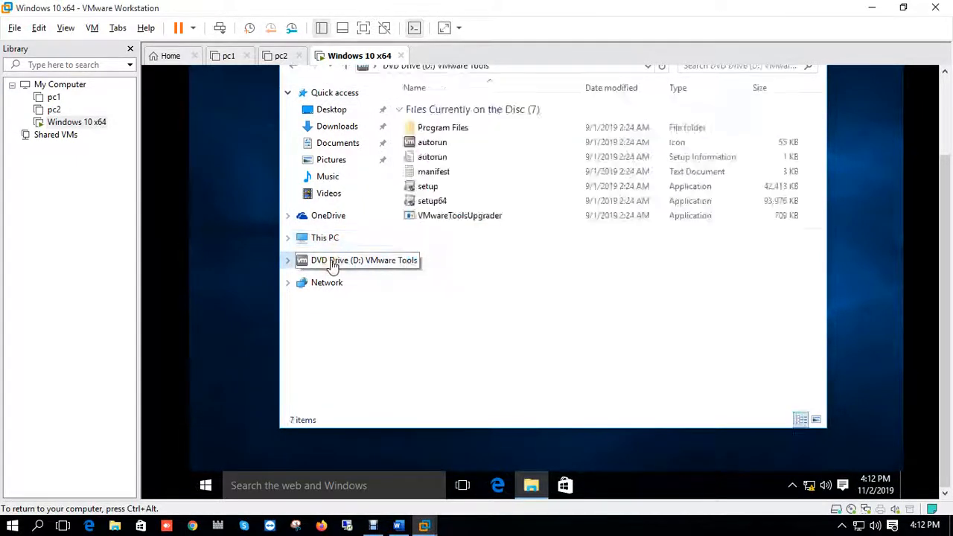
pyautogui.click(436, 201)
pyautogui.rightClick(438, 203)
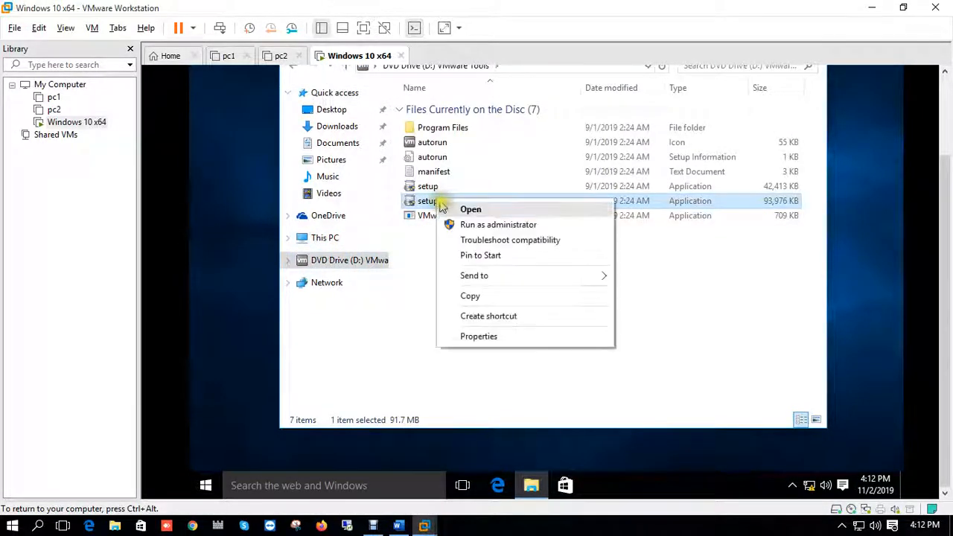
pyautogui.click(483, 224)
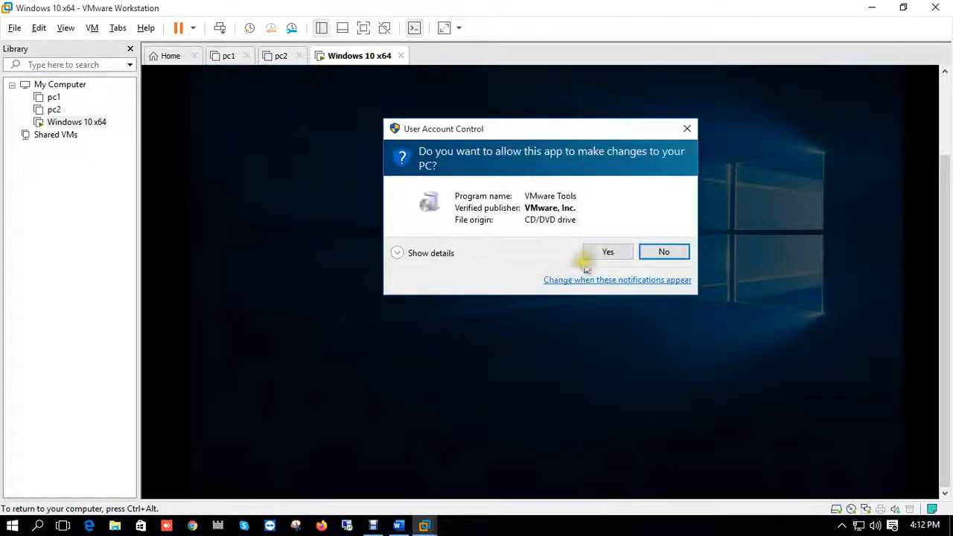
pyautogui.click(606, 252)
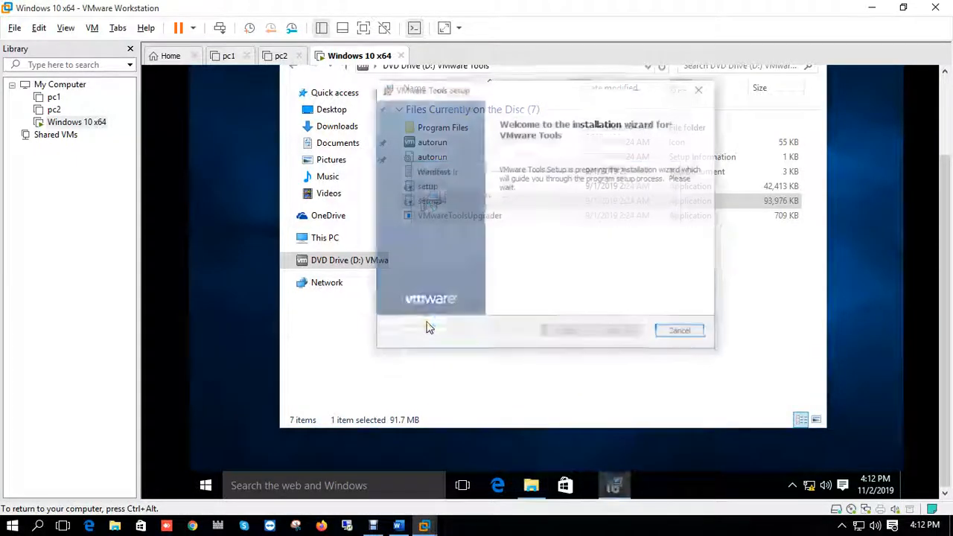
# - Continue past the welcome page, choose the Complete setup type, and start installing VMware Tools
pyautogui.click(615, 334)
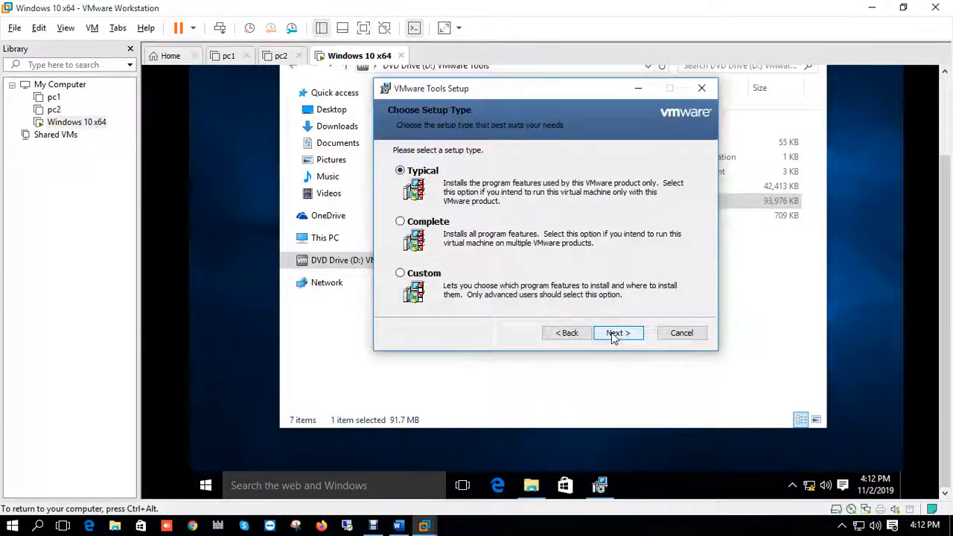
pyautogui.click(422, 222)
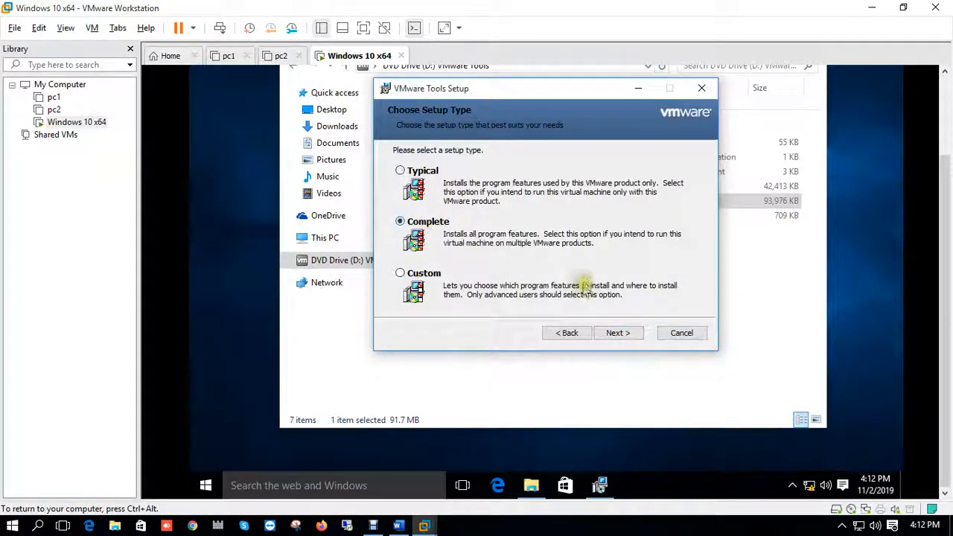
pyautogui.click(611, 333)
pyautogui.click(610, 334)
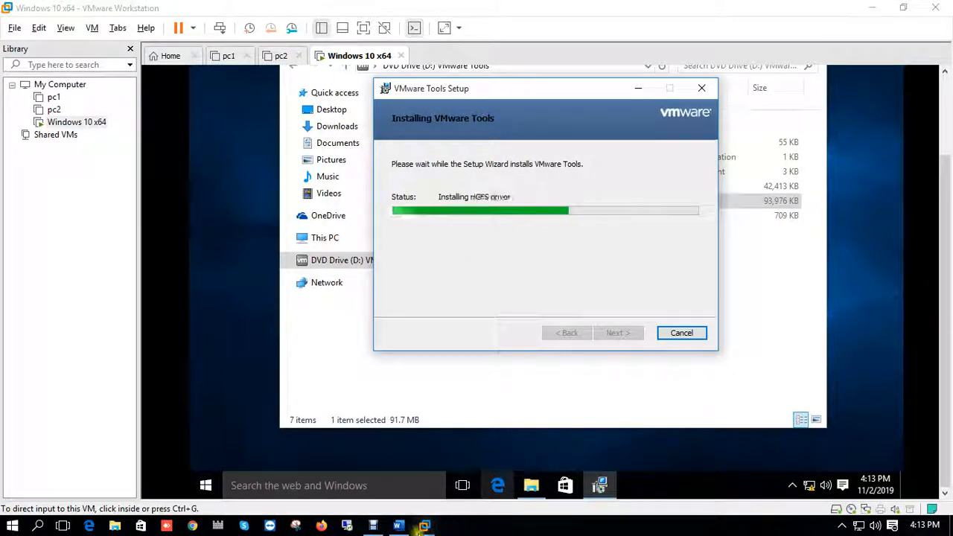
pyautogui.moveTo(373, 525)
pyautogui.click(363, 467)
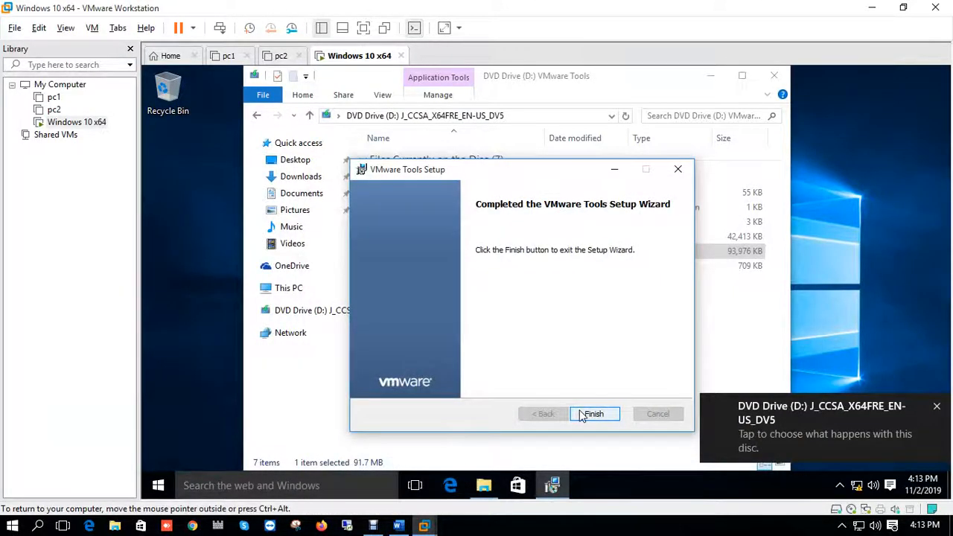
pyautogui.click(582, 415)
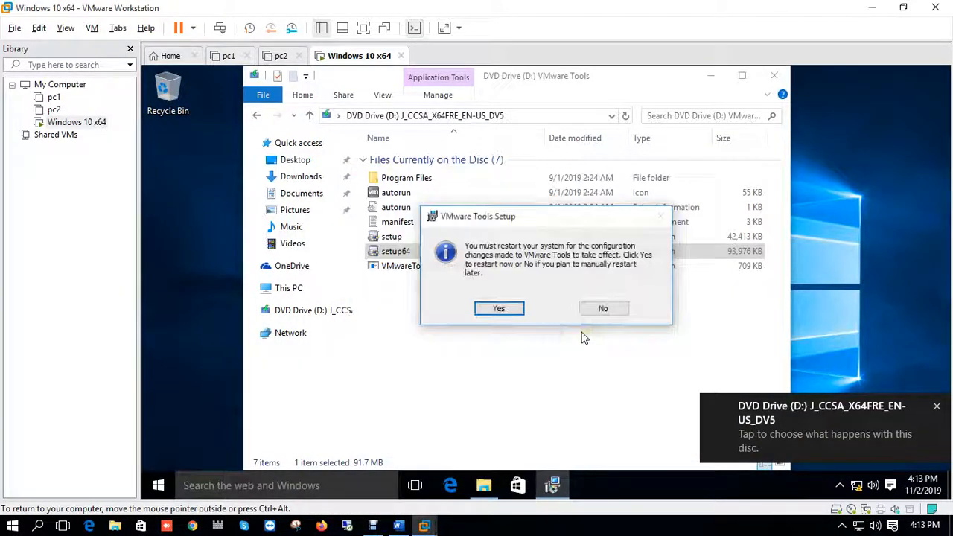
# - Accept restarting the virtual machine to finish VMware Tools setup and dismiss the explorer.exe application error
pyautogui.click(502, 310)
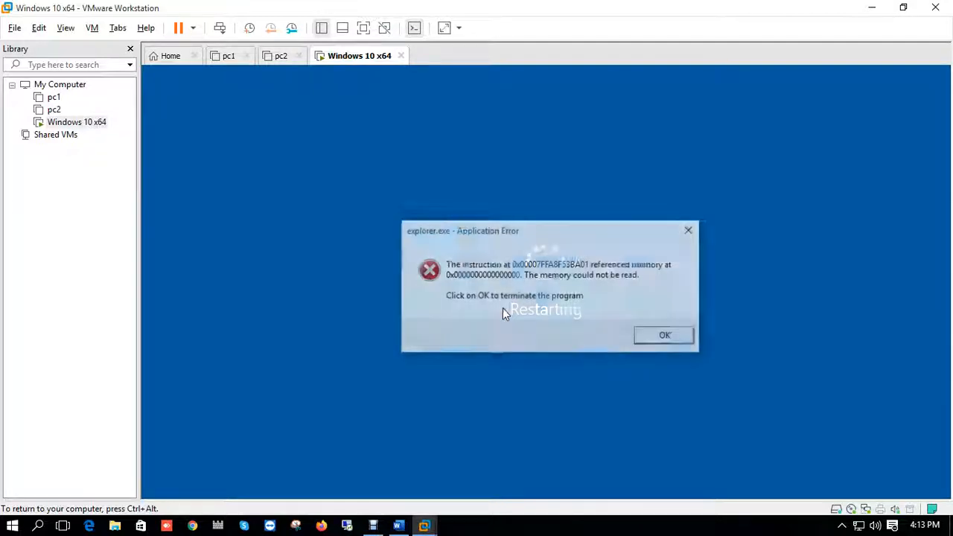
pyautogui.click(662, 337)
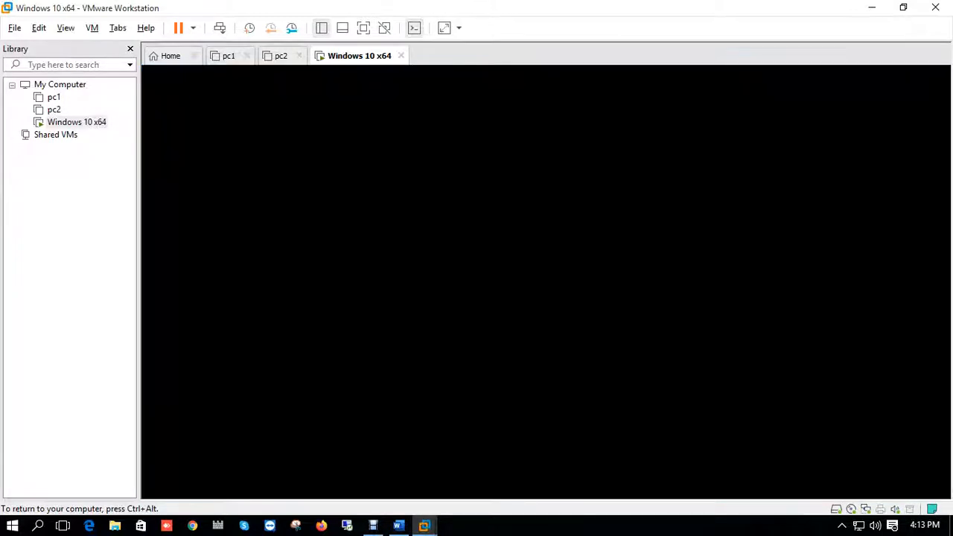
pyautogui.hotkey('ctrl', 'alt')
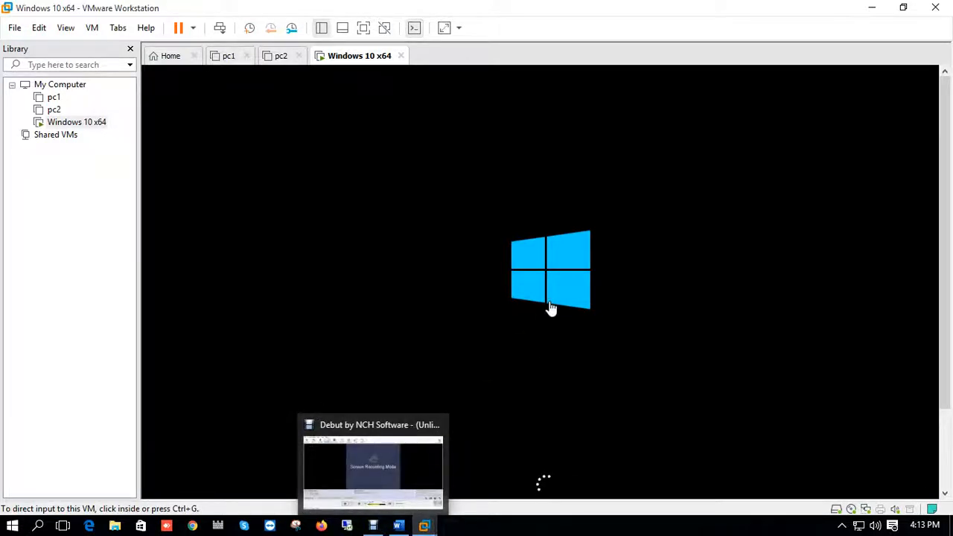
pyautogui.click(370, 525)
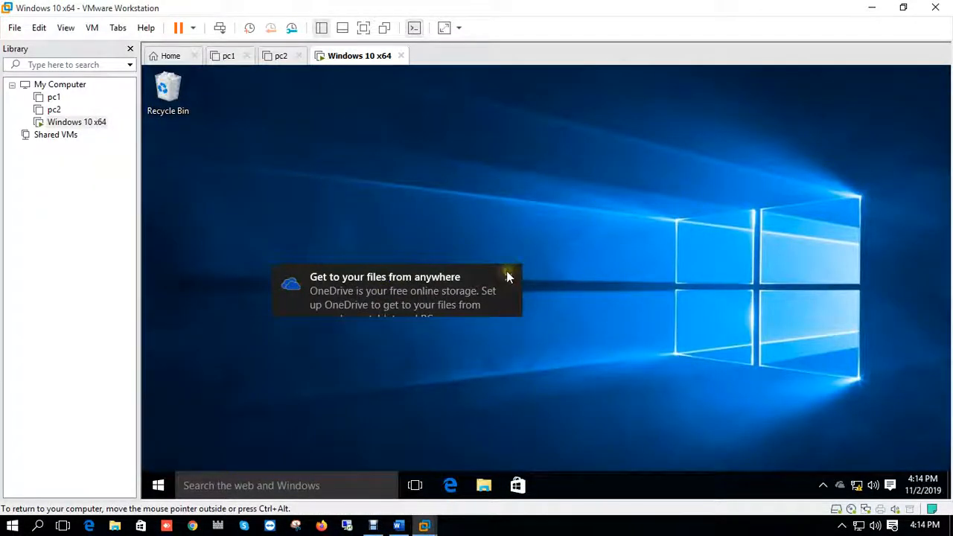
# - Shrink the VMware window, then copy the Ques document from the host desktop and paste it onto the virtual machine's desktop
pyautogui.click(903, 9)
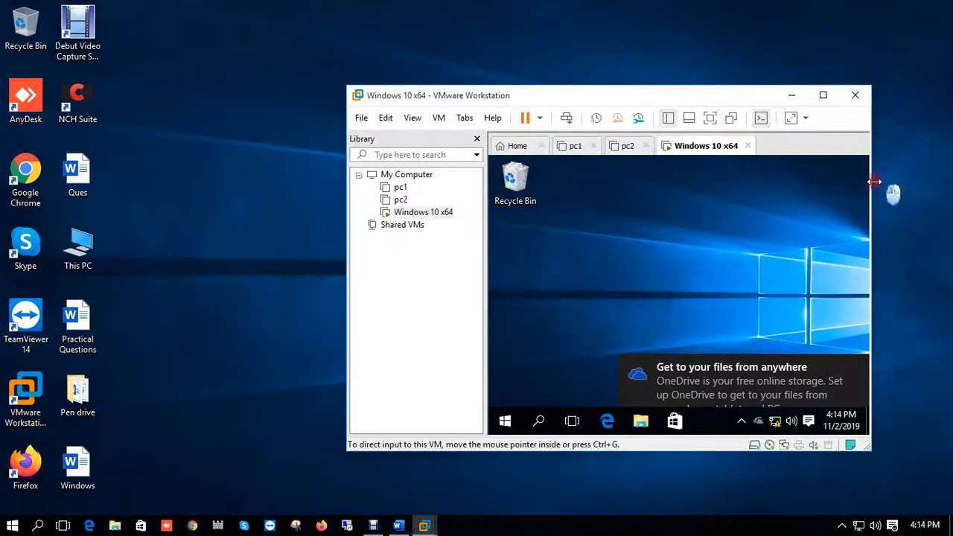
pyautogui.moveTo(874, 181); pyautogui.dragTo(950, 182)
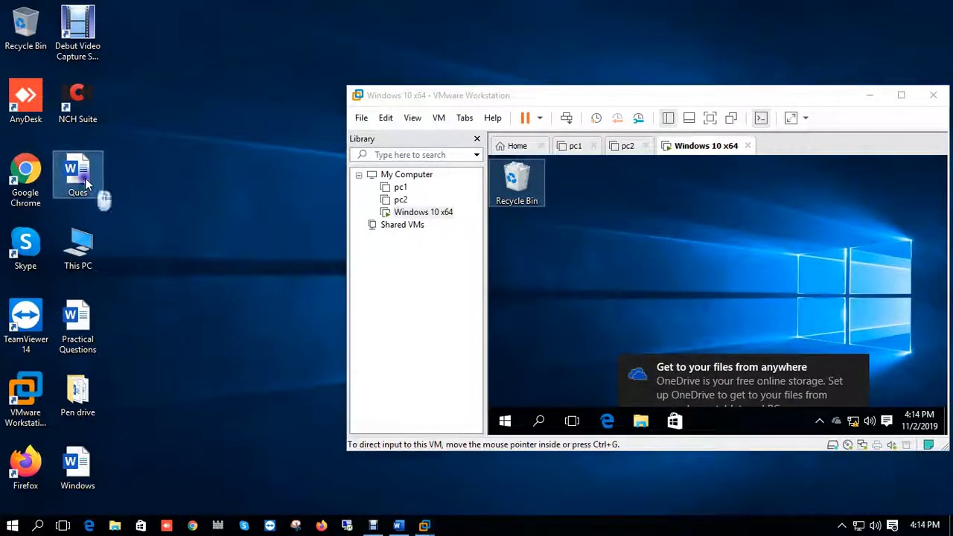
pyautogui.rightClick(85, 178)
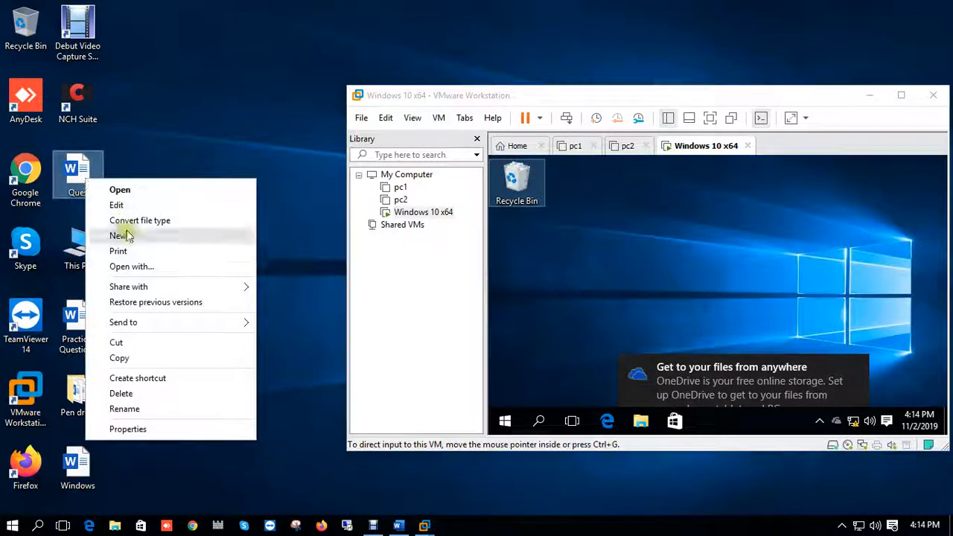
pyautogui.click(120, 357)
pyautogui.rightClick(539, 285)
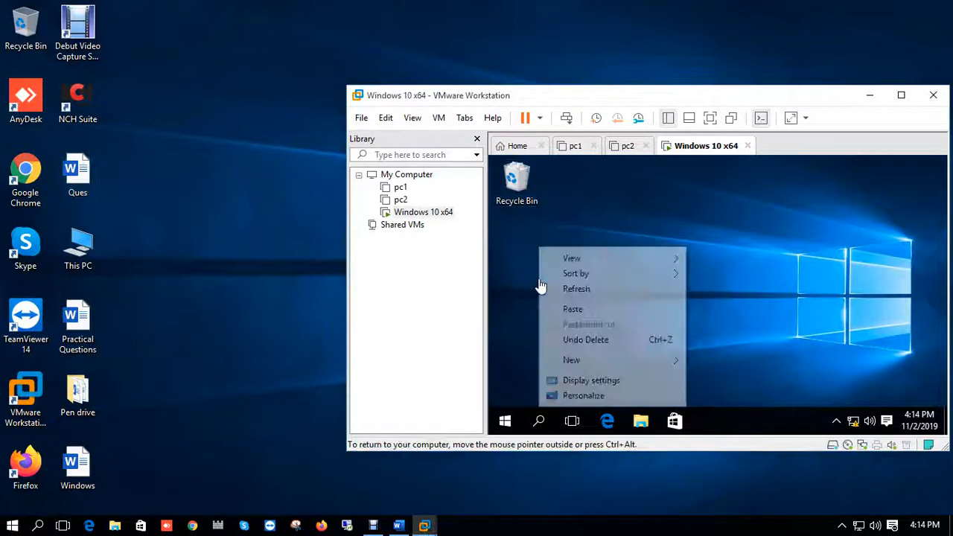
pyautogui.click(583, 311)
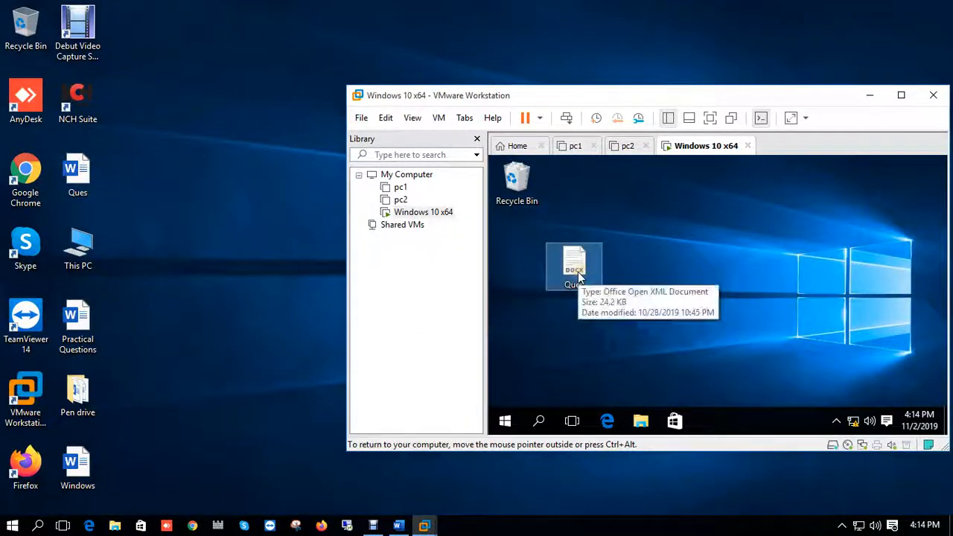
pyautogui.click(551, 326)
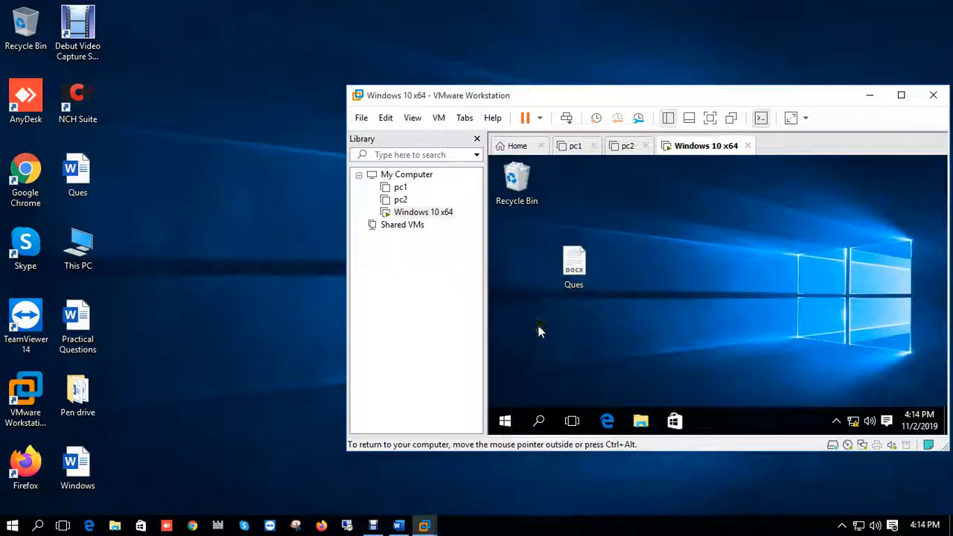
# - Copy the Ques document from the virtual machine's desktop and paste it onto the host desktop
pyautogui.rightClick(572, 266)
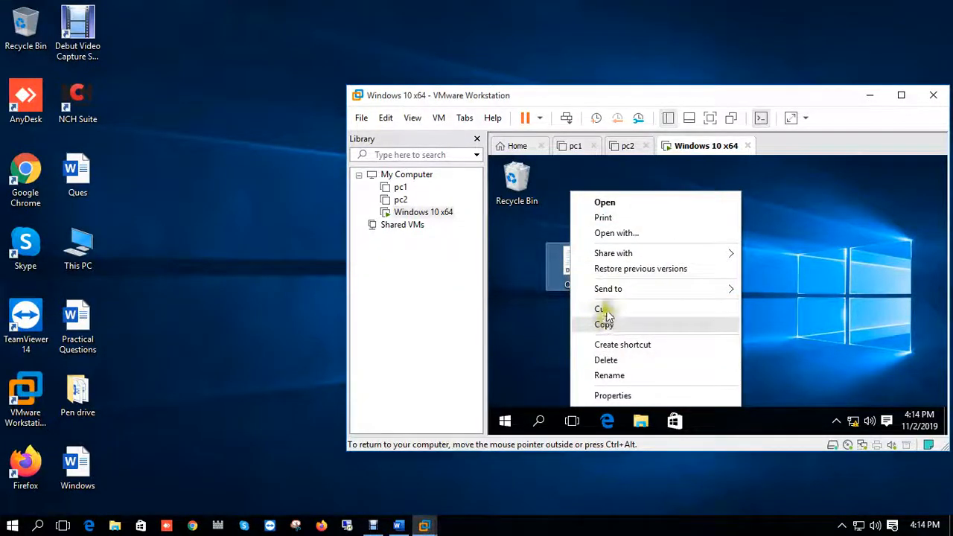
pyautogui.click(601, 326)
pyautogui.click(175, 238)
pyautogui.rightClick(175, 243)
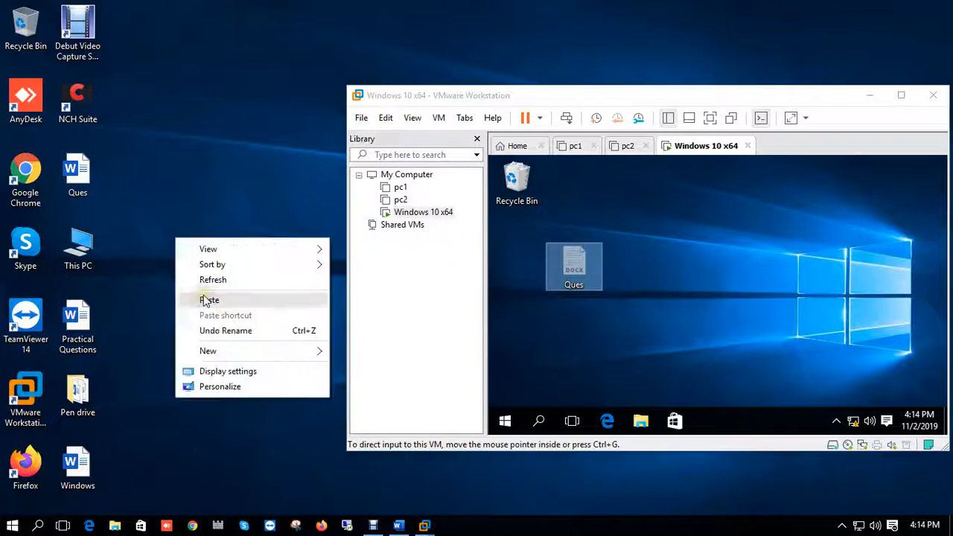
pyautogui.click(216, 300)
pyautogui.click(463, 251)
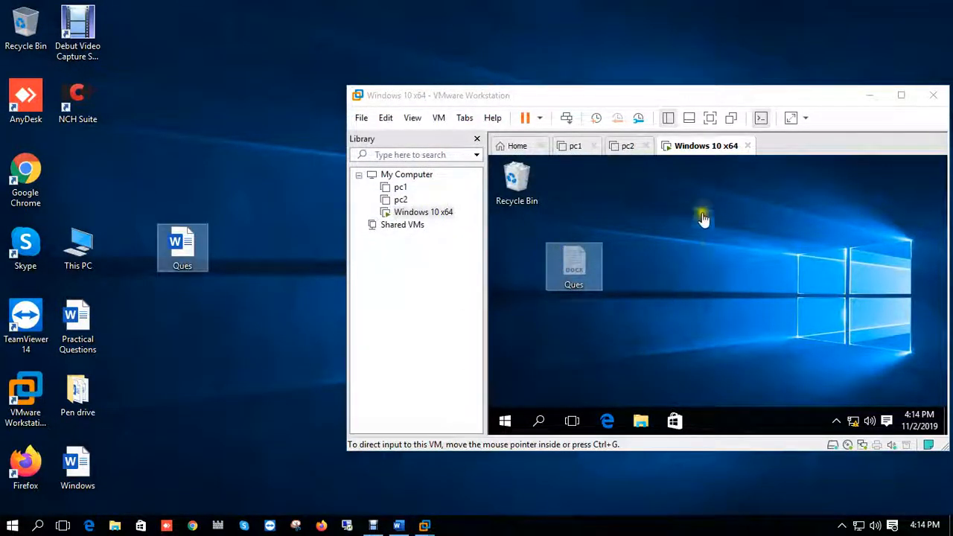
# - Maximize the VMware Workstation window again
pyautogui.rightClick(698, 153)
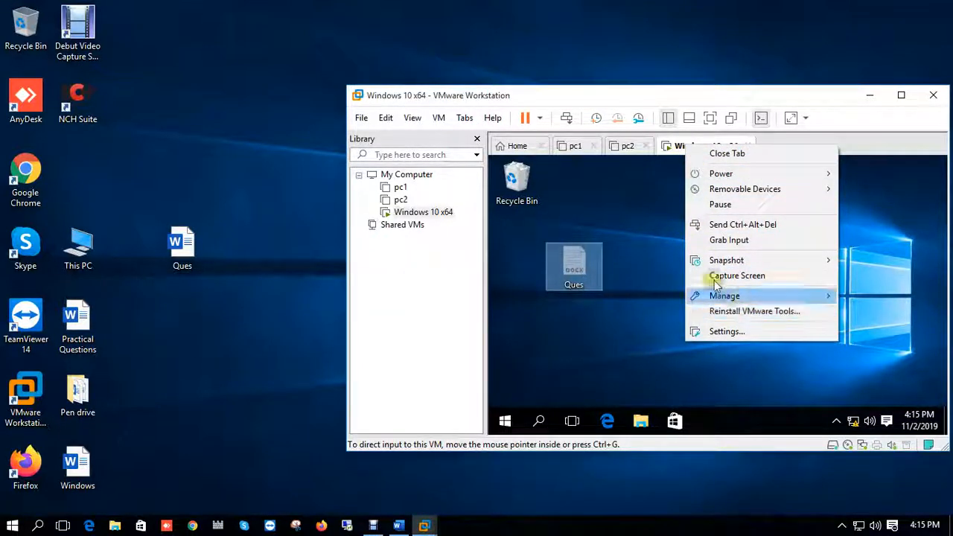
pyautogui.click(649, 260)
pyautogui.click(898, 95)
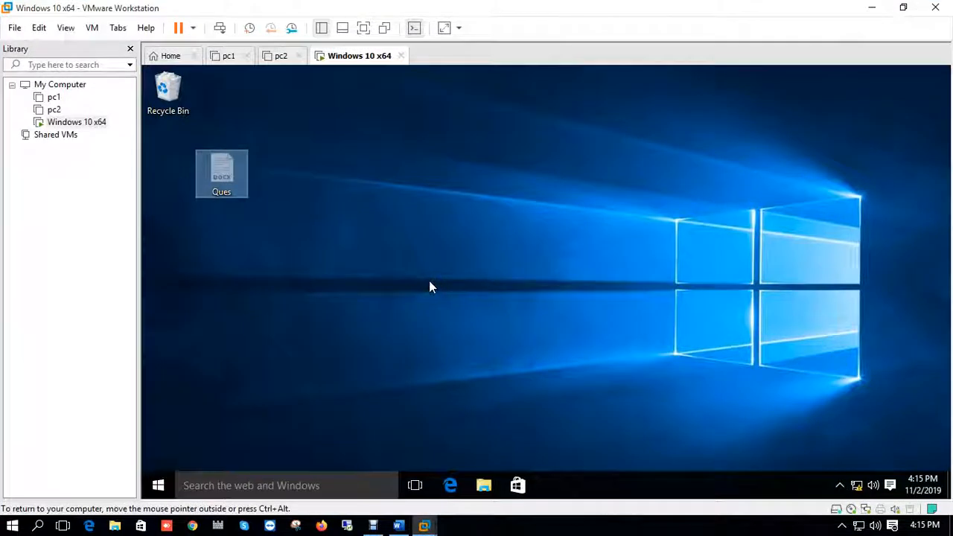
# - Inspect the properties of Local Disk (C:) in the virtual machine's File Explorer, then close it
pyautogui.click(484, 485)
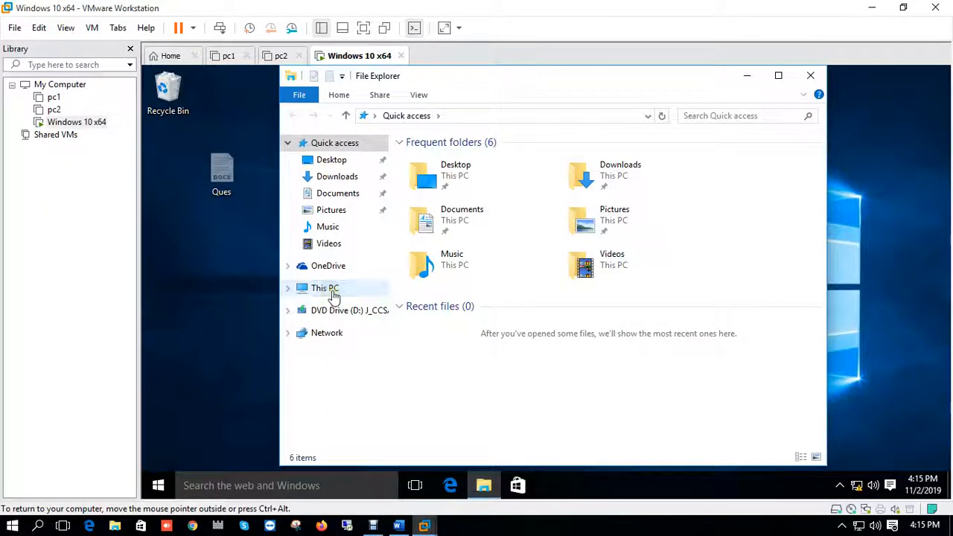
pyautogui.click(334, 295)
pyautogui.click(489, 305)
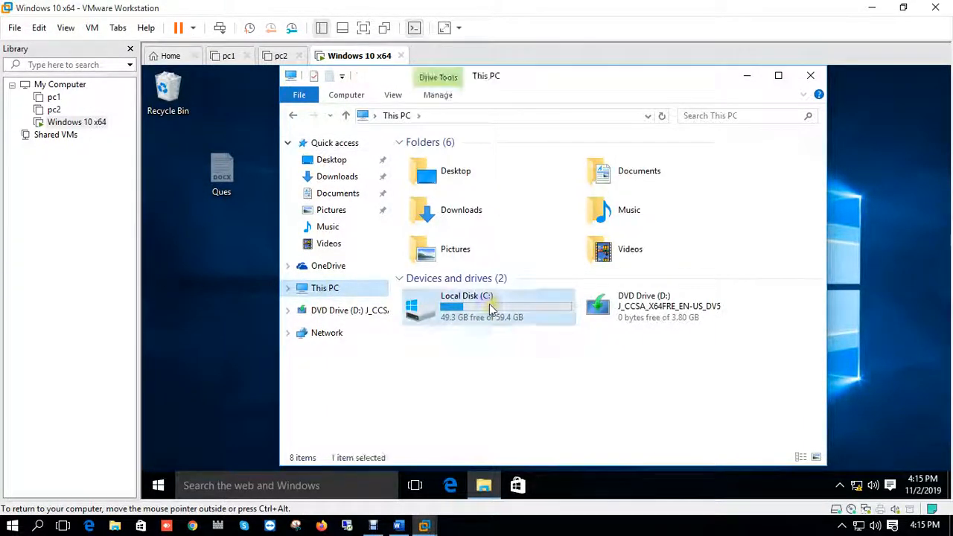
pyautogui.doubleClick(480, 302)
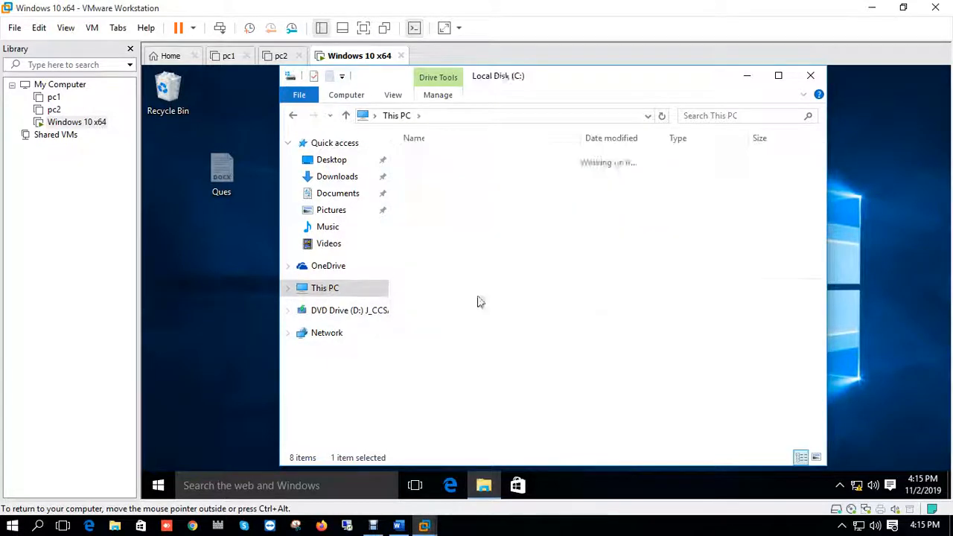
pyautogui.click(354, 287)
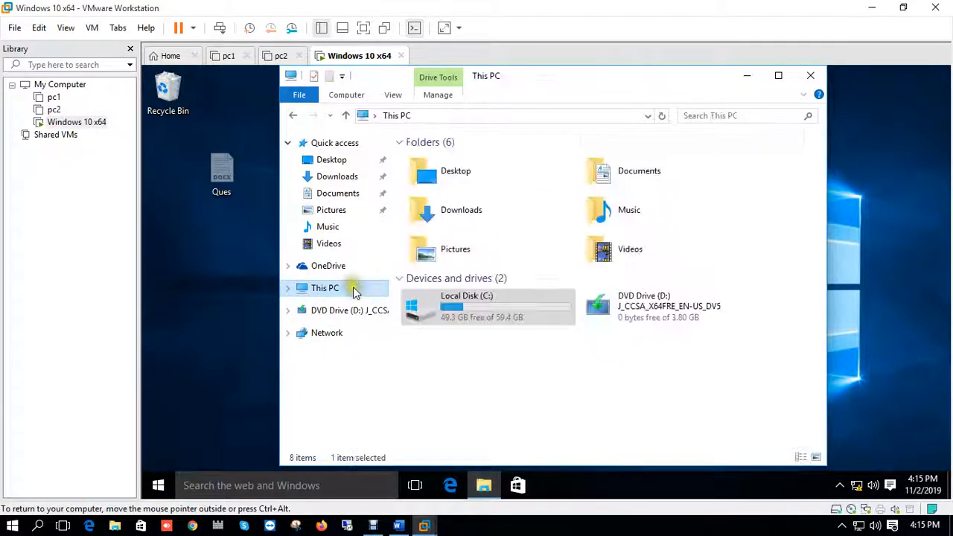
pyautogui.rightClick(429, 302)
pyautogui.click(467, 292)
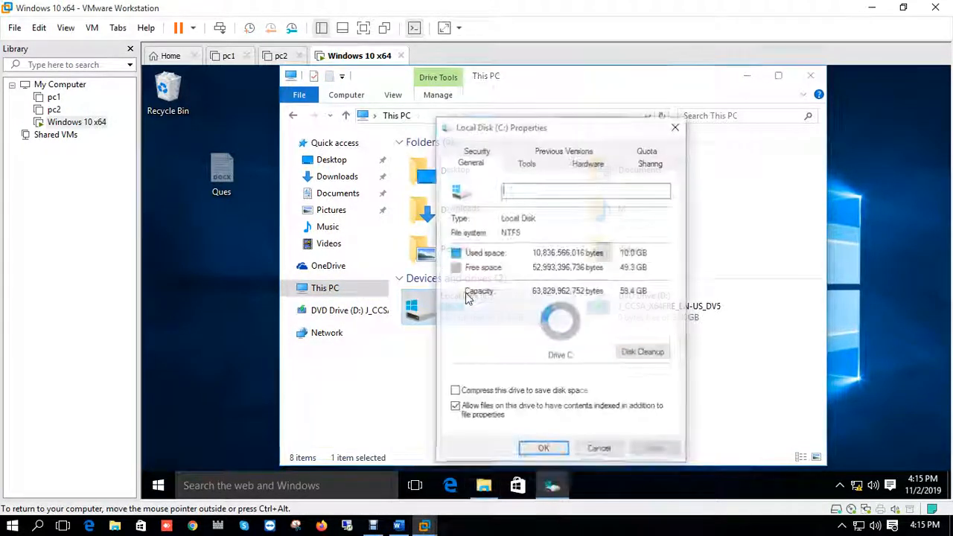
pyautogui.click(674, 129)
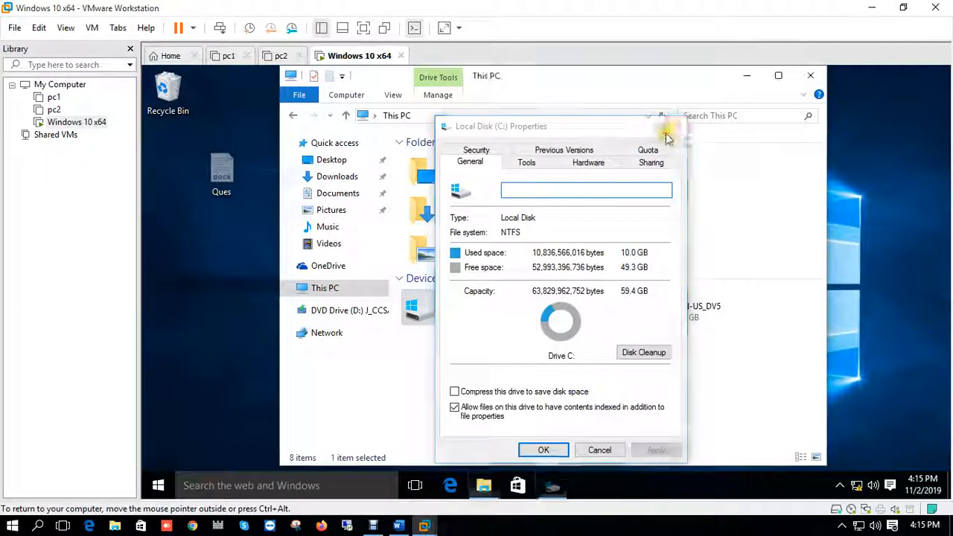
pyautogui.click(810, 75)
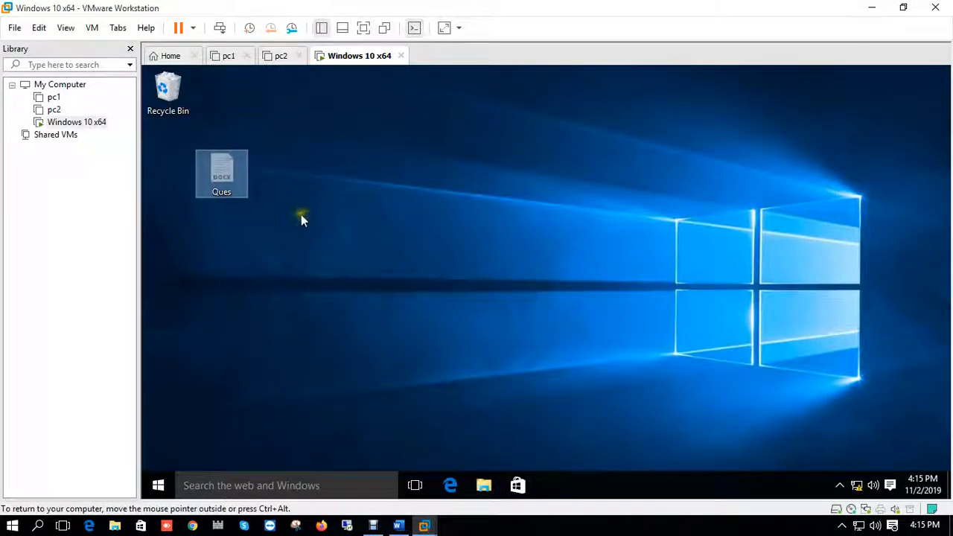
# - Open the virtual machine's desktop Personalization settings, switch VMware to full-screen view and maximize the Settings window
pyautogui.rightClick(277, 125)
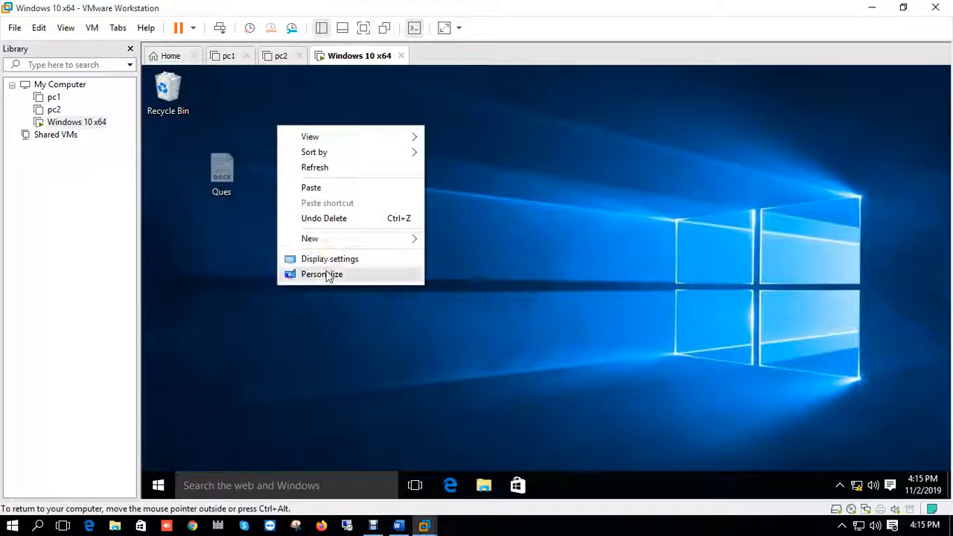
pyautogui.click(322, 273)
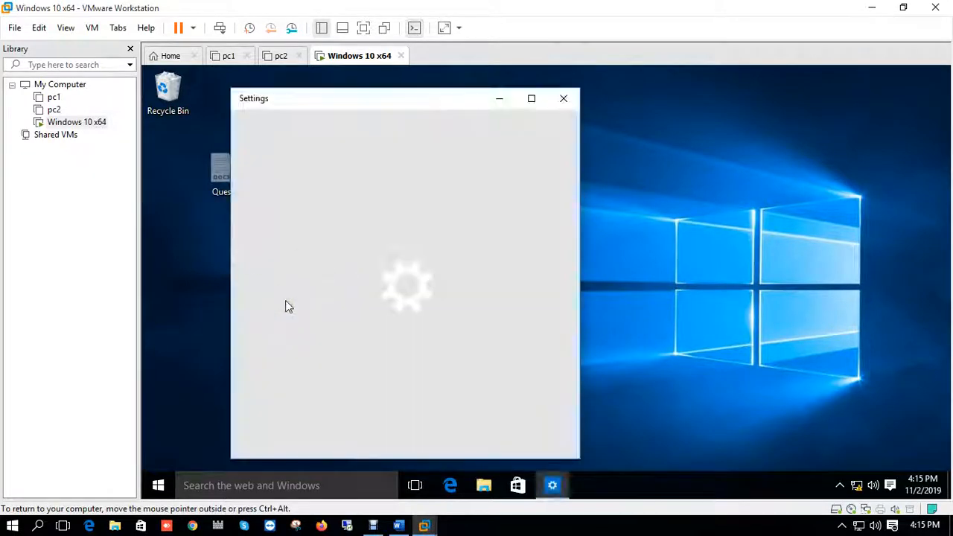
pyautogui.click(363, 28)
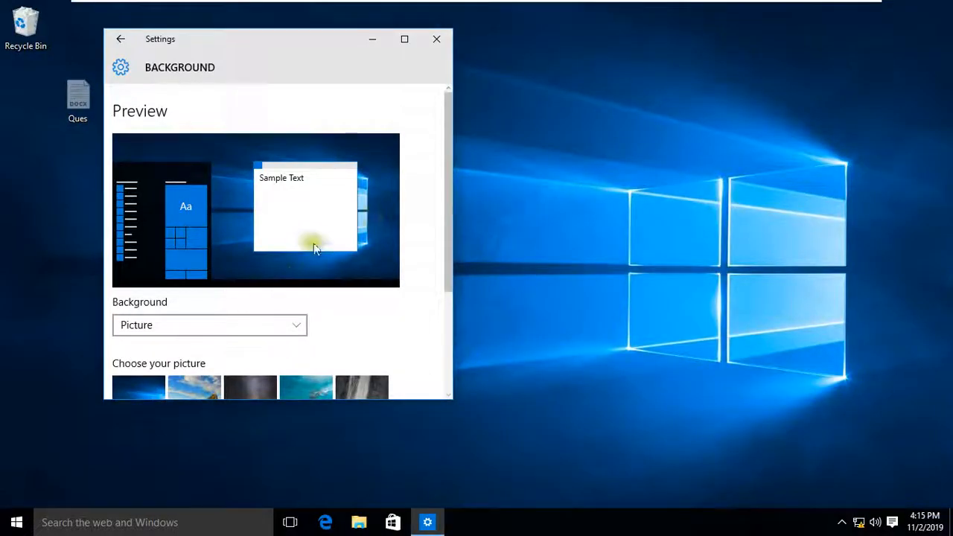
pyautogui.scroll(-3, 306, 252)
pyautogui.click(404, 39)
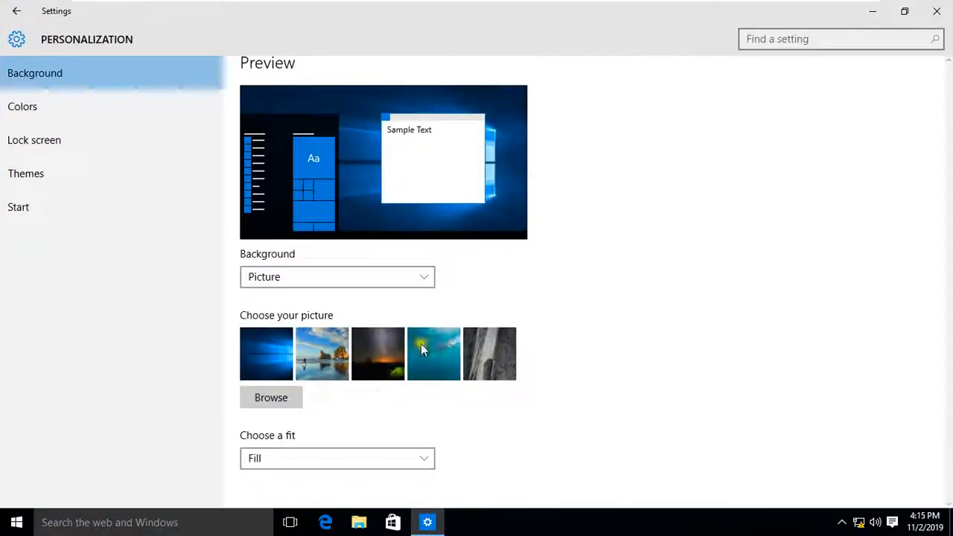
# - Enable the Computer desktop icon in Desktop Icon Settings under Themes, apply it and close Settings
pyautogui.click(43, 175)
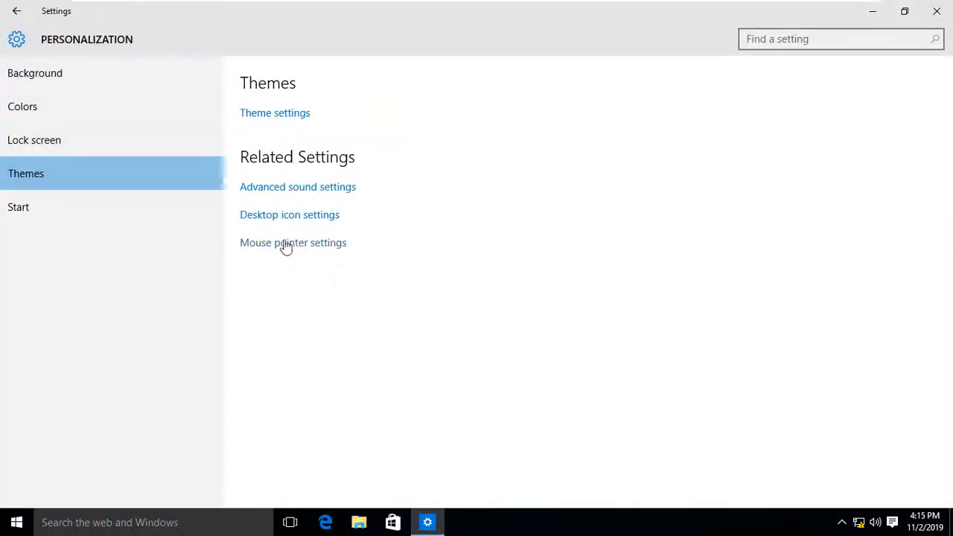
pyautogui.click(304, 216)
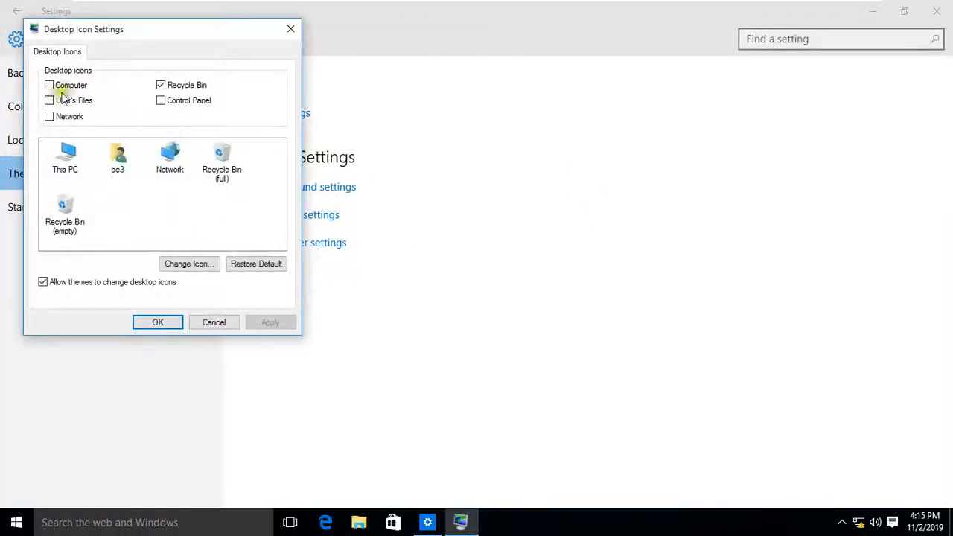
pyautogui.click(270, 322)
pyautogui.click(157, 323)
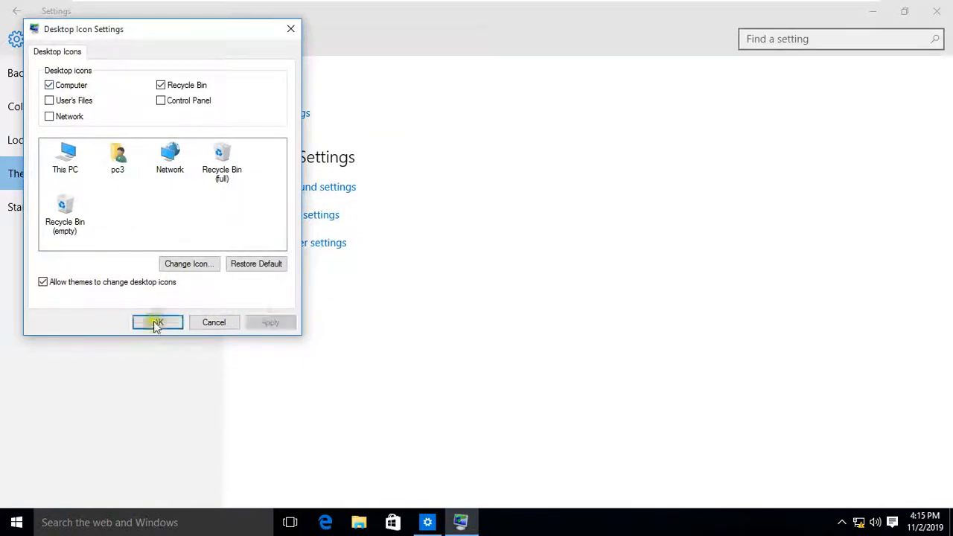
pyautogui.click(937, 10)
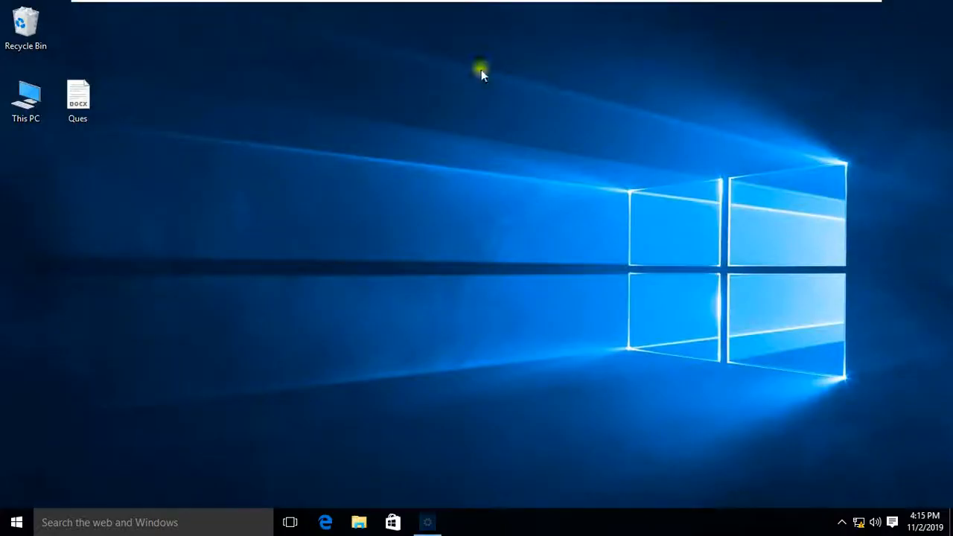
# - Rename the virtual machine's computer to pc3 through This PC's system properties and restart it now
pyautogui.rightClick(34, 97)
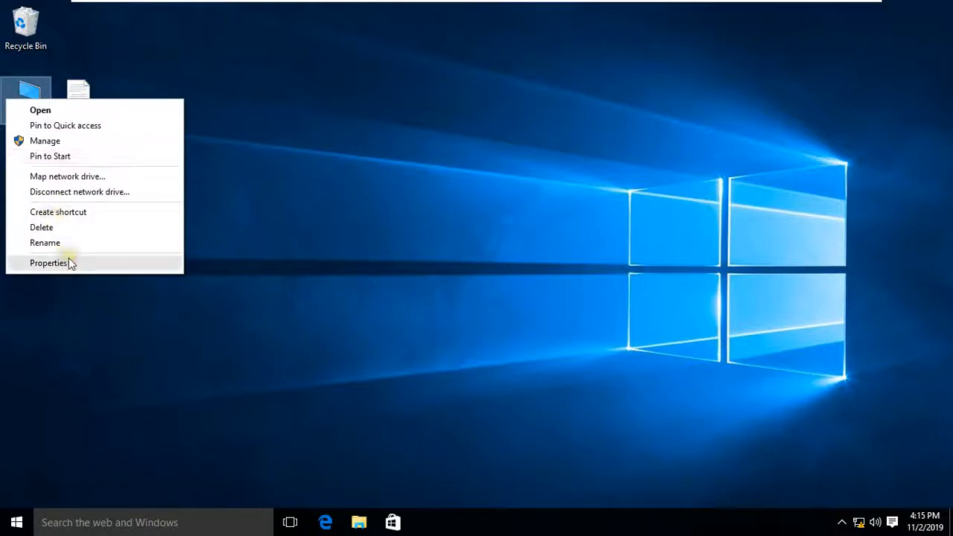
pyautogui.click(67, 257)
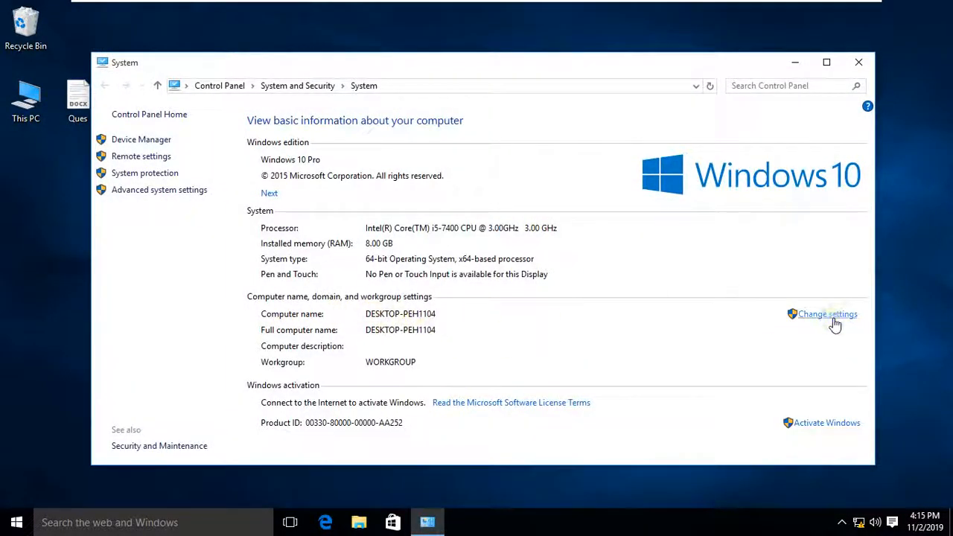
pyautogui.click(819, 314)
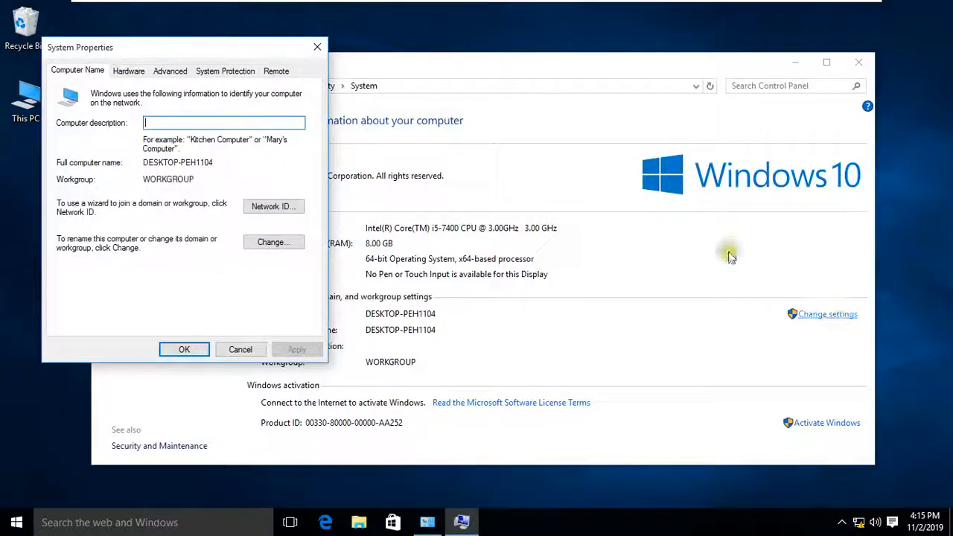
pyautogui.click(273, 242)
pyautogui.moveTo(132, 153); pyautogui.dragTo(95, 153)
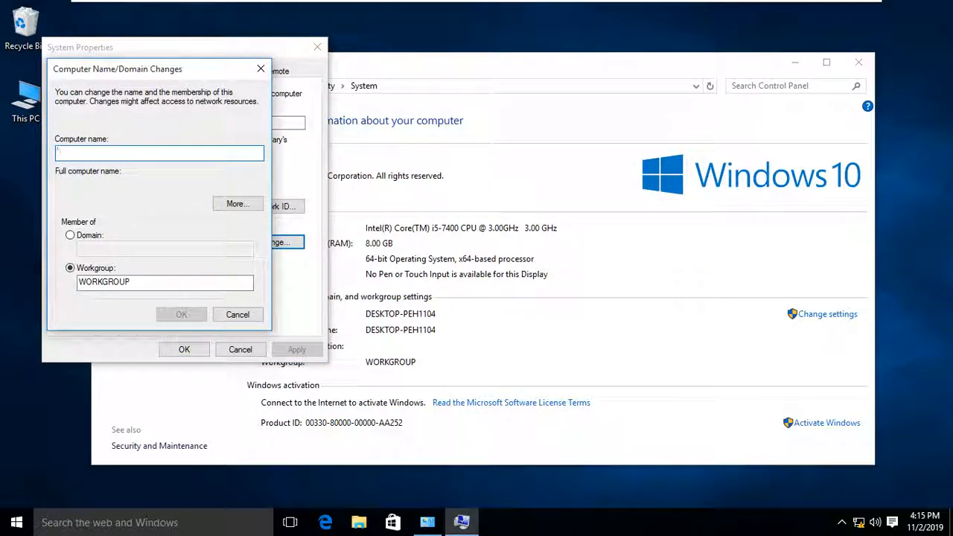
pyautogui.write('pc3')
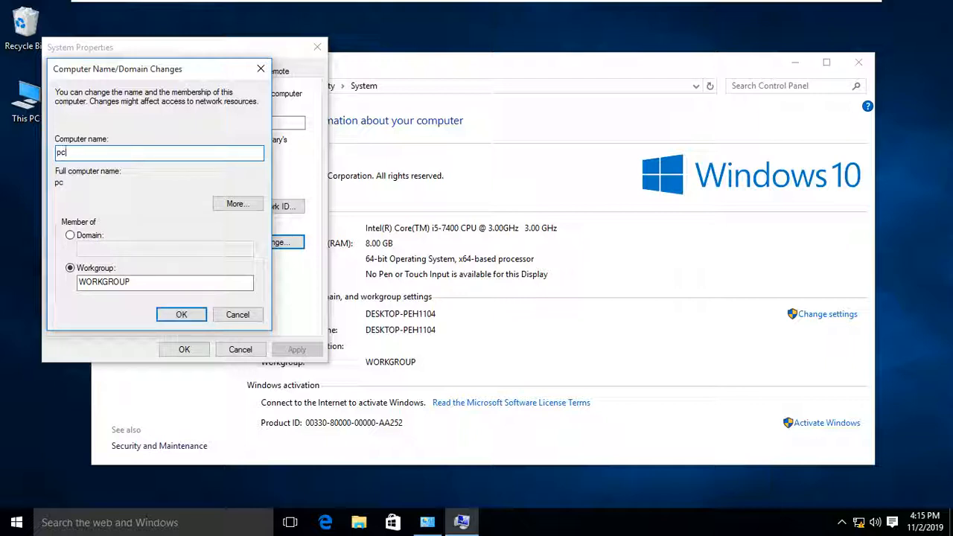
pyautogui.click(176, 316)
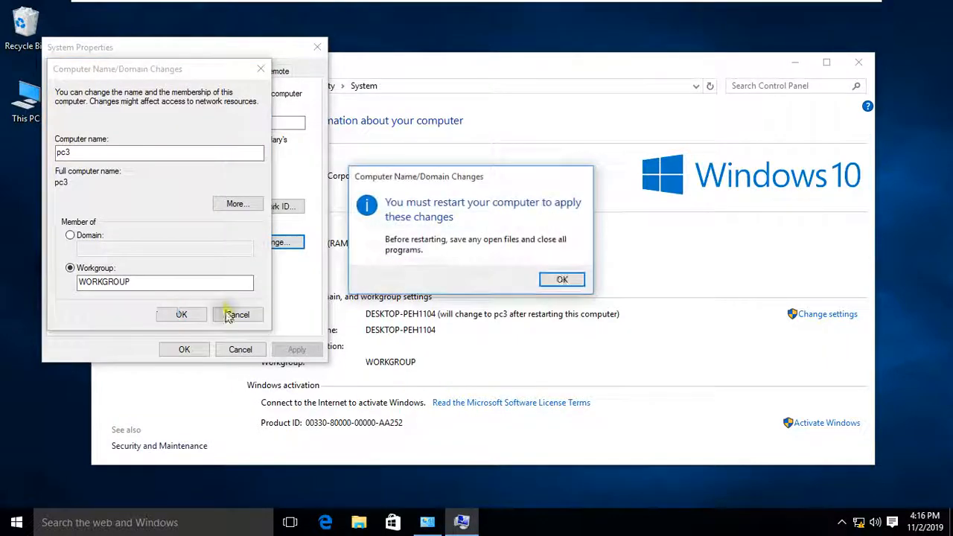
pyautogui.click(562, 282)
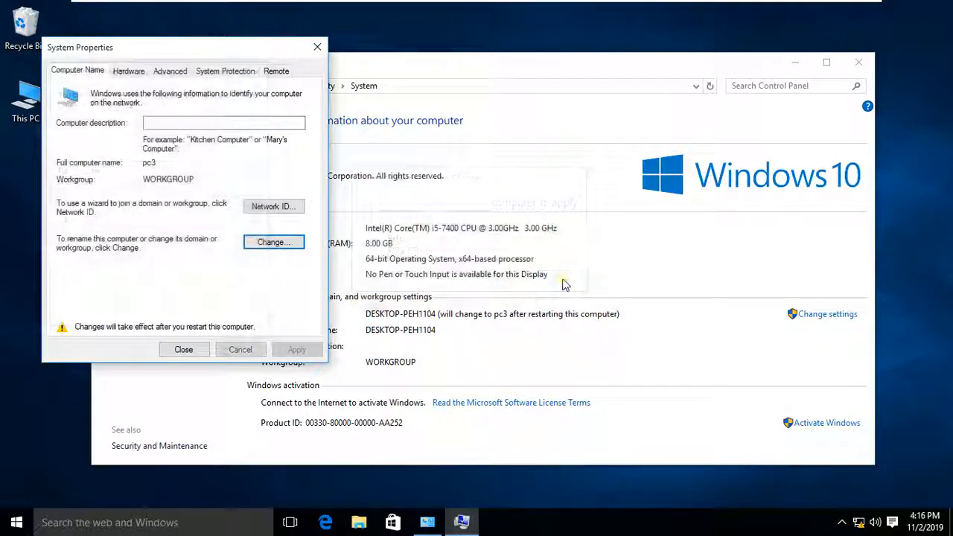
pyautogui.click(183, 347)
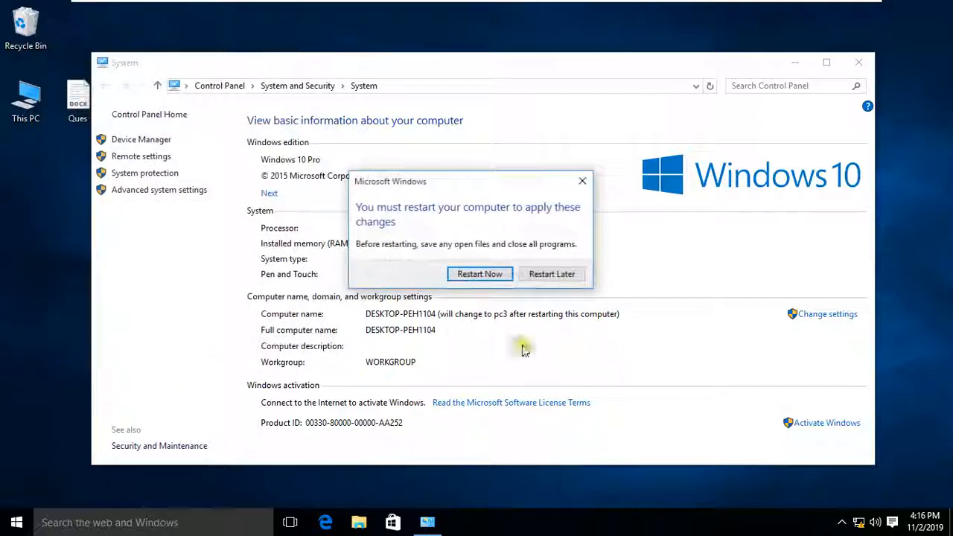
pyautogui.click(475, 275)
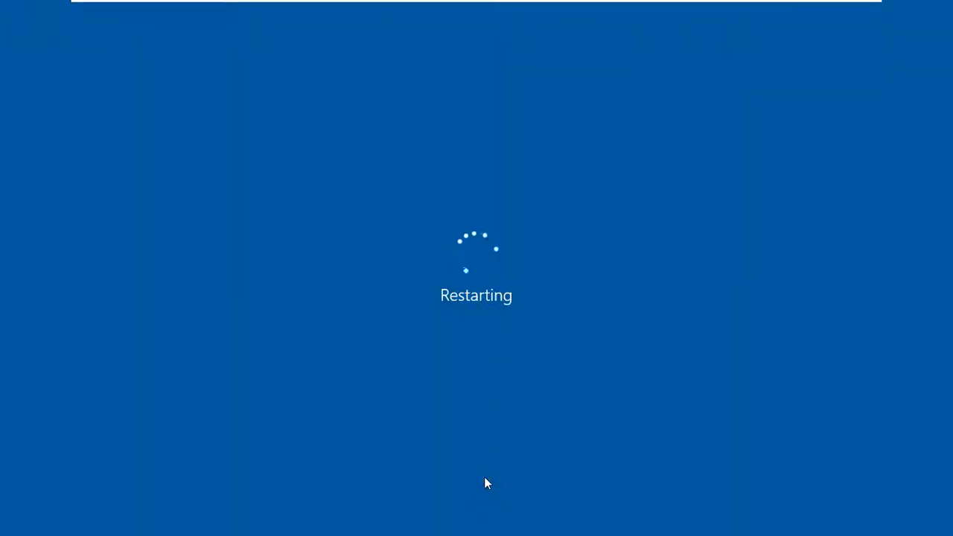
# - Switch to the Home tab and minimize the VMware Workstation window
pyautogui.moveTo(610, 3)
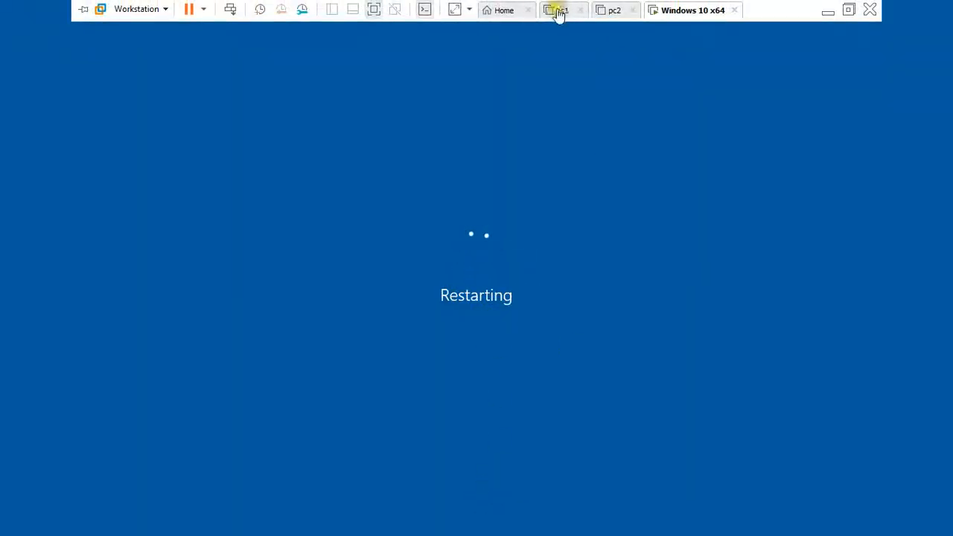
pyautogui.click(513, 8)
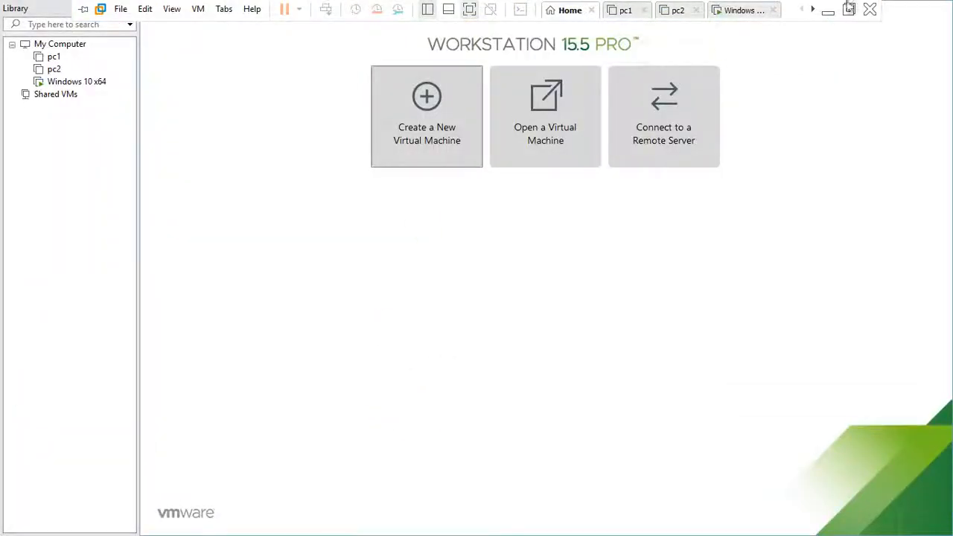
pyautogui.click(829, 10)
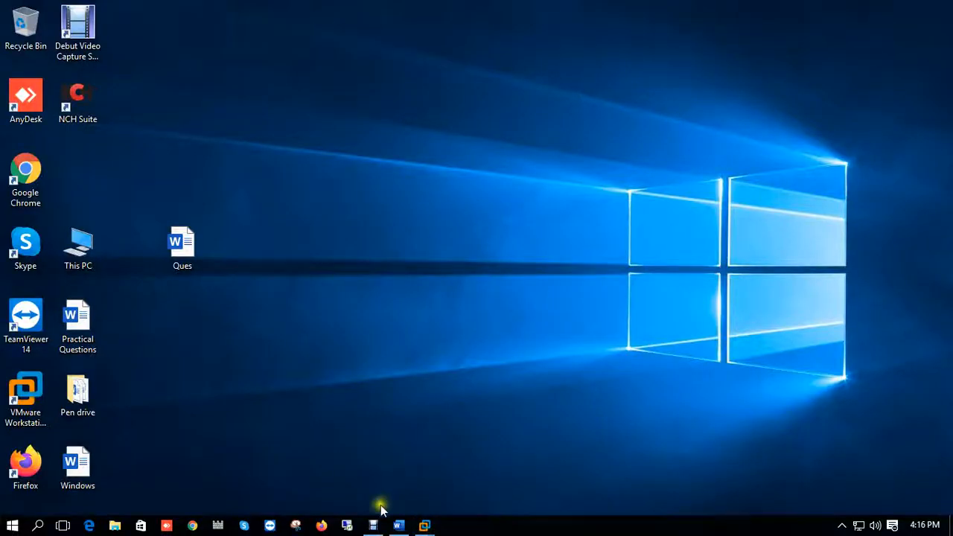